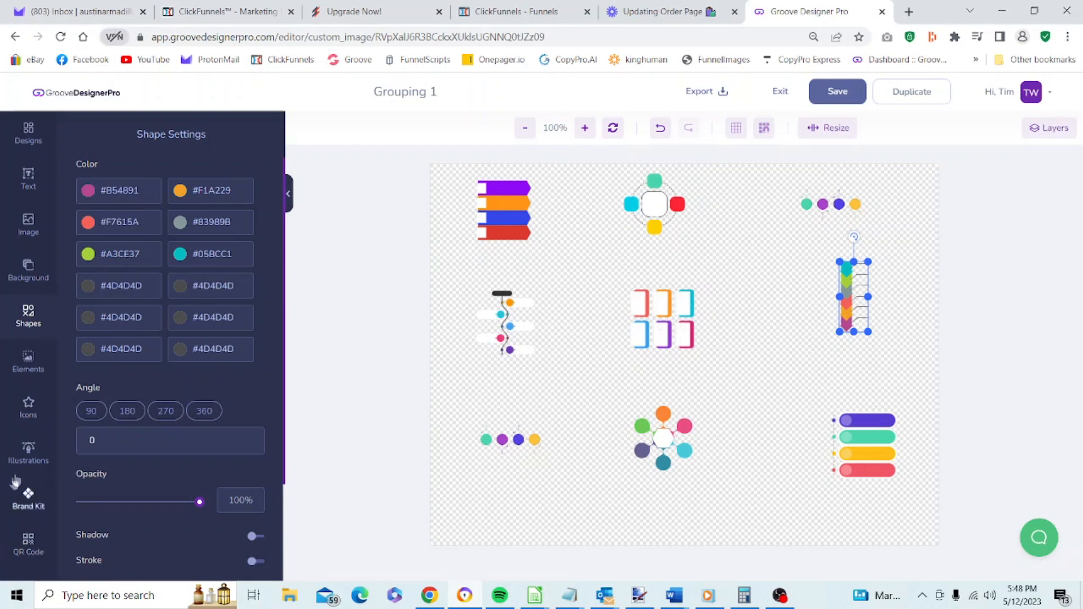
# Step: Change the canvas background from transparent to solid black, #000000
pyautogui.click(31, 281)
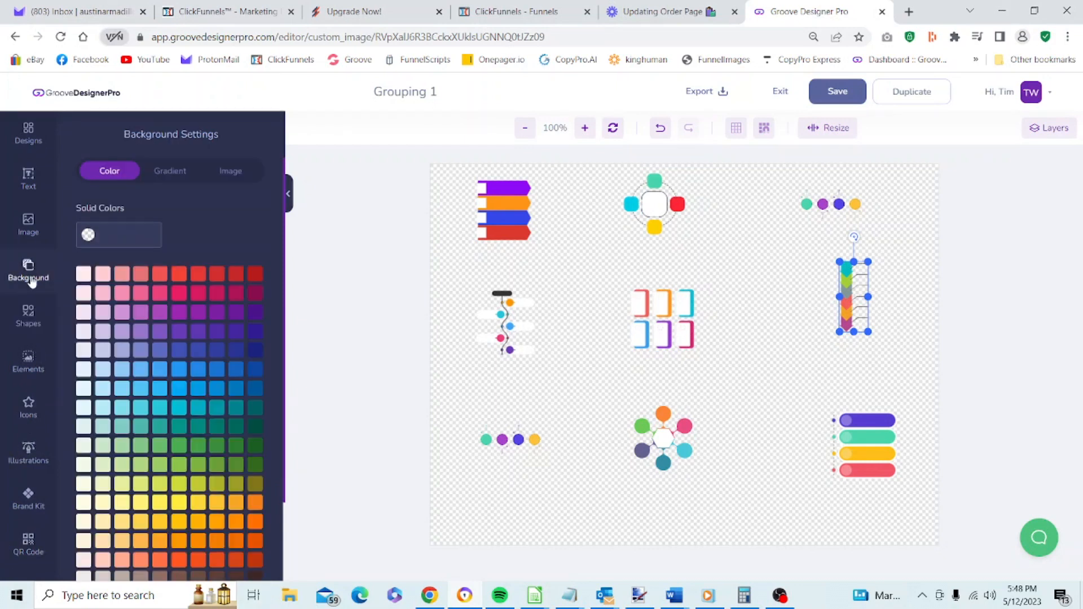
pyautogui.click(102, 244)
pyautogui.moveTo(95, 273); pyautogui.dragTo(107, 381)
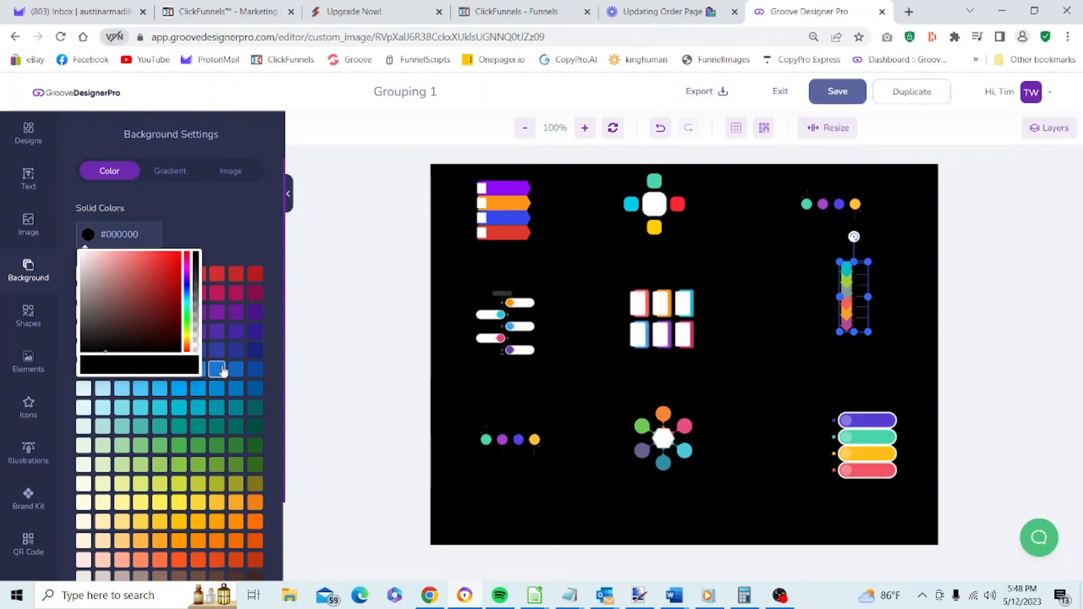
pyautogui.click(234, 233)
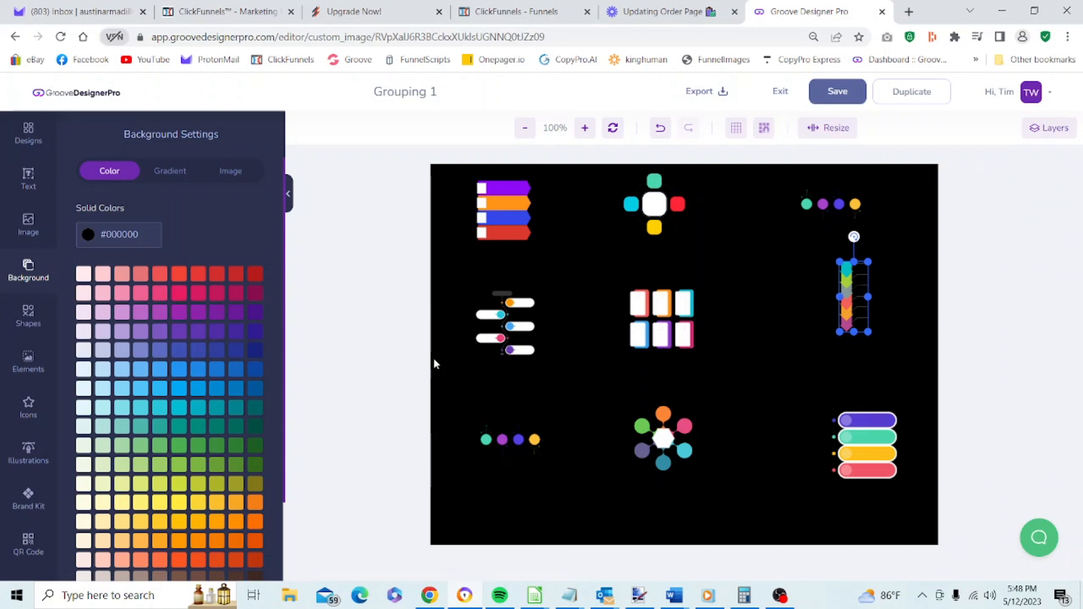
# Step: Select every graphic on the canvas at once, starting from the four-banner graphic, and clear the selection
pyautogui.click(508, 210)
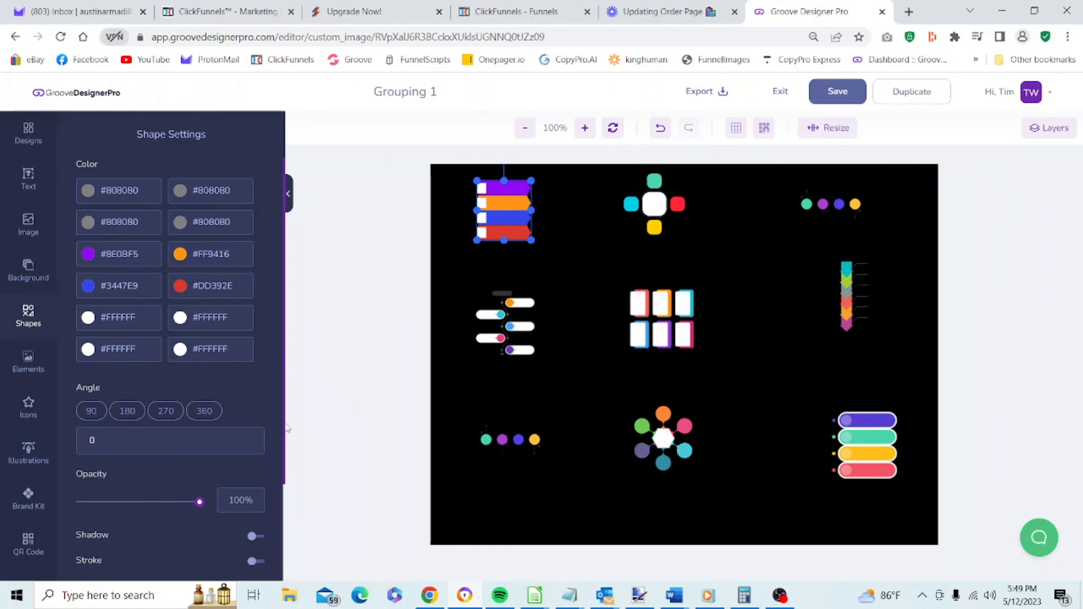
pyautogui.moveTo(285, 429); pyautogui.dragTo(276, 551)
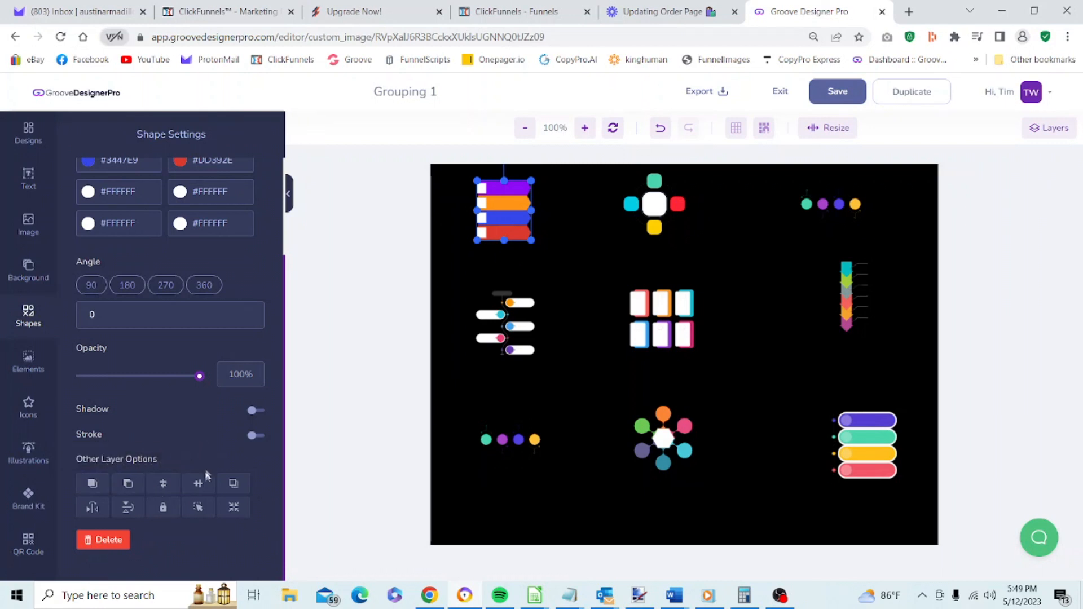
pyautogui.click(198, 507)
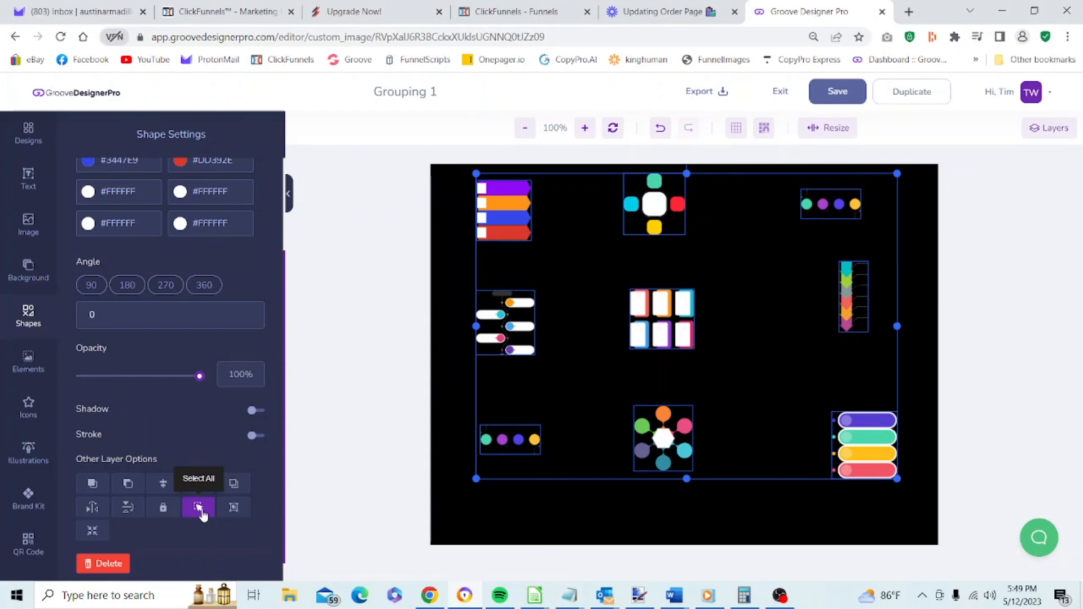
pyautogui.click(480, 477)
pyautogui.click(492, 458)
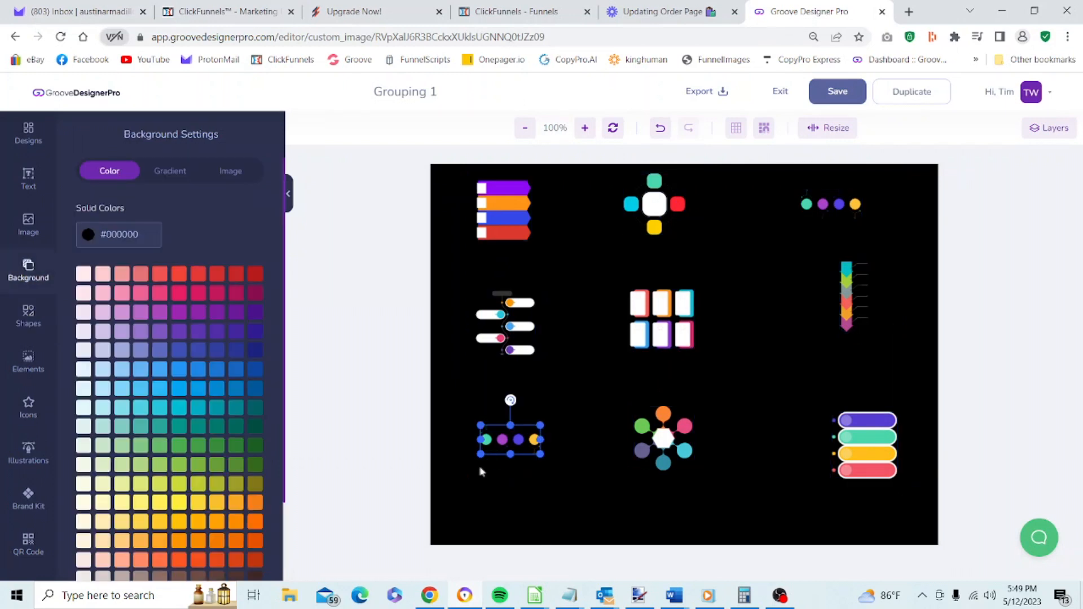
pyautogui.press('Delete')
# Step: Select the four-banner graphic and extend the selection to all graphics on the canvas with Select All
pyautogui.click(498, 227)
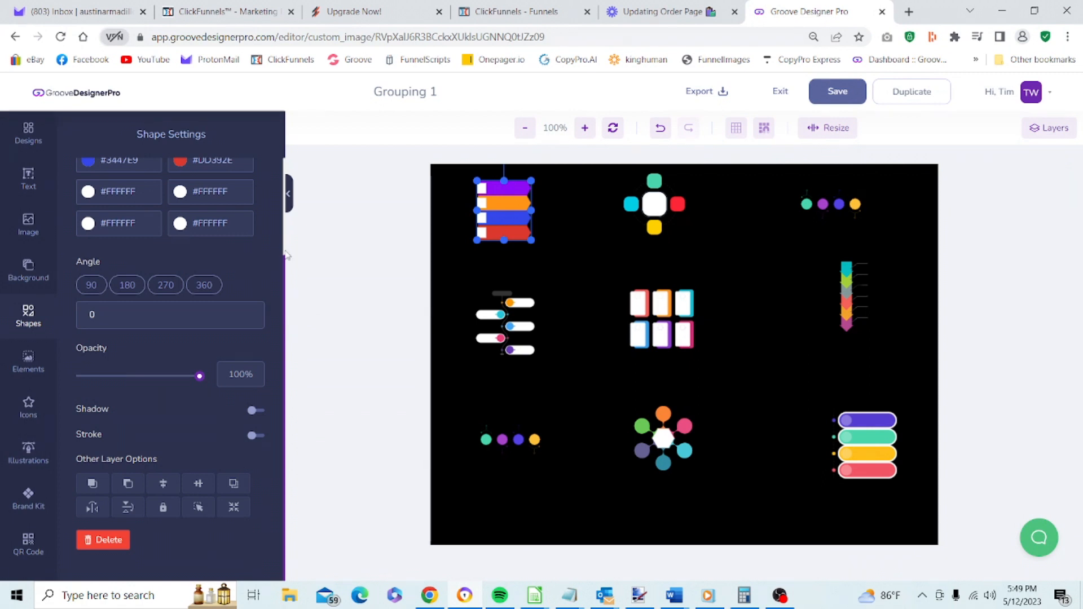
pyautogui.moveTo(284, 252)
pyautogui.mouseDown()
pyautogui.moveTo(287, 293)
pyautogui.moveTo(284, 237)
pyautogui.mouseUp()
pyautogui.scroll(3, 285, 242)
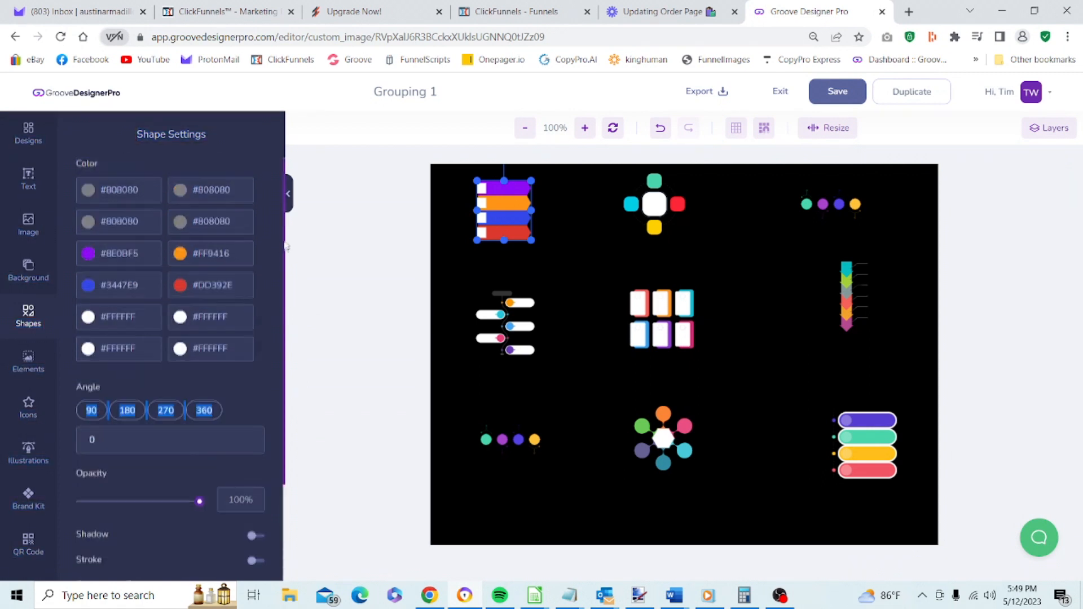
pyautogui.click(285, 430)
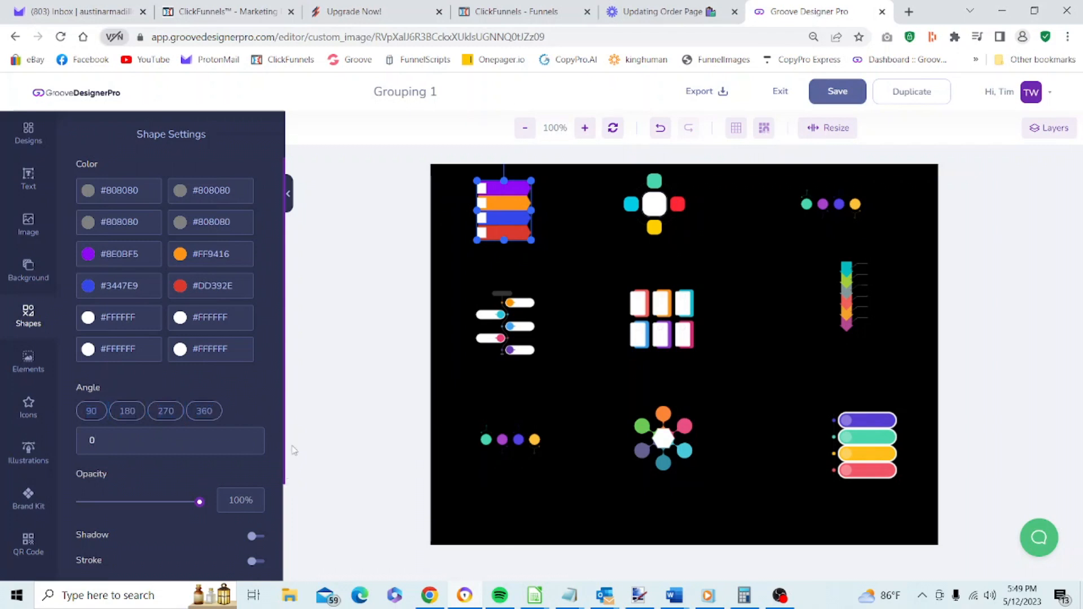
pyautogui.moveTo(284, 451); pyautogui.dragTo(287, 556)
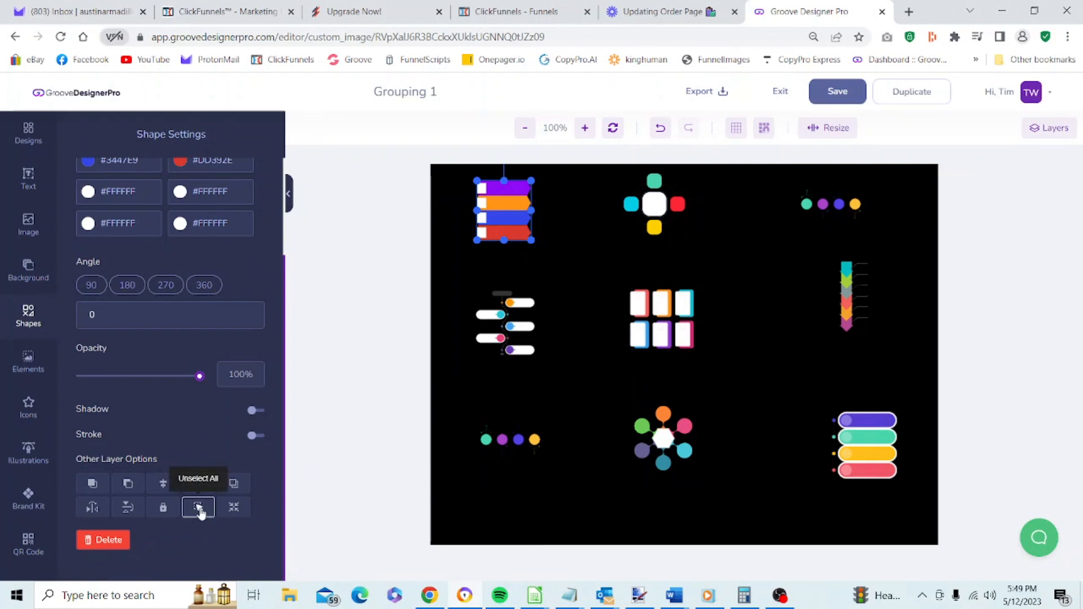
pyautogui.click(198, 508)
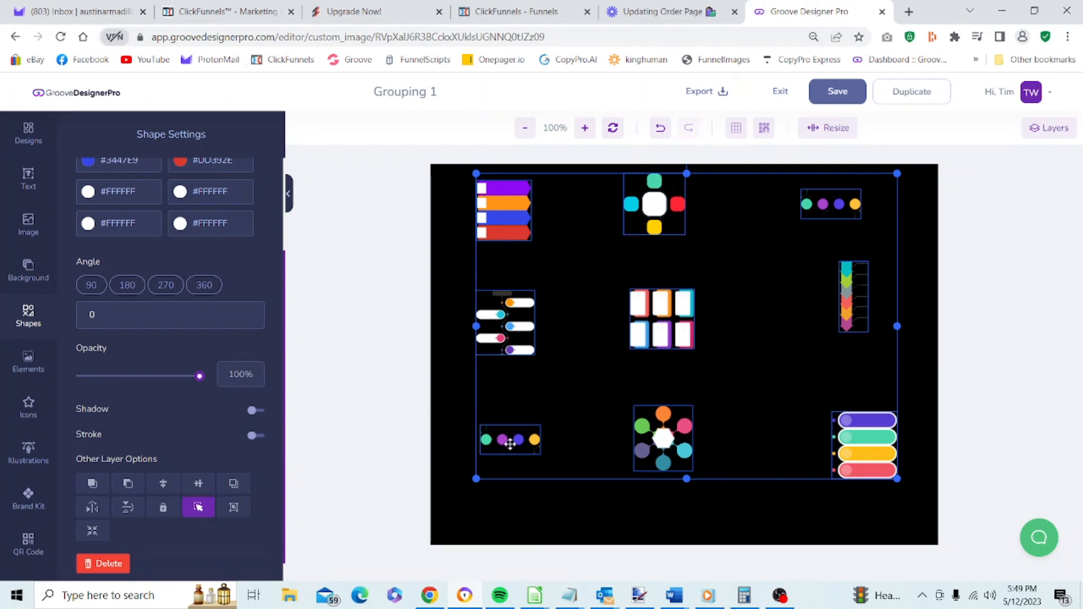
# Step: Shrink all selected graphics together, enlarge them to nearly fill the canvas, shift them slightly down, and deselect them
pyautogui.moveTo(475, 478); pyautogui.dragTo(645, 367)
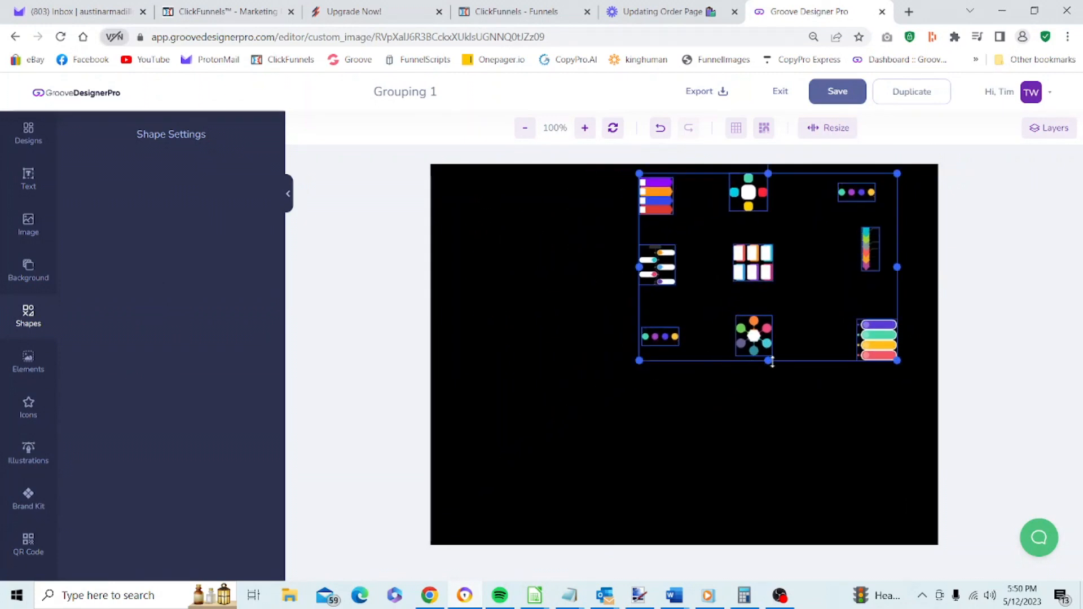
pyautogui.moveTo(769, 361)
pyautogui.mouseDown()
pyautogui.moveTo(768, 466)
pyautogui.moveTo(768, 357)
pyautogui.mouseUp()
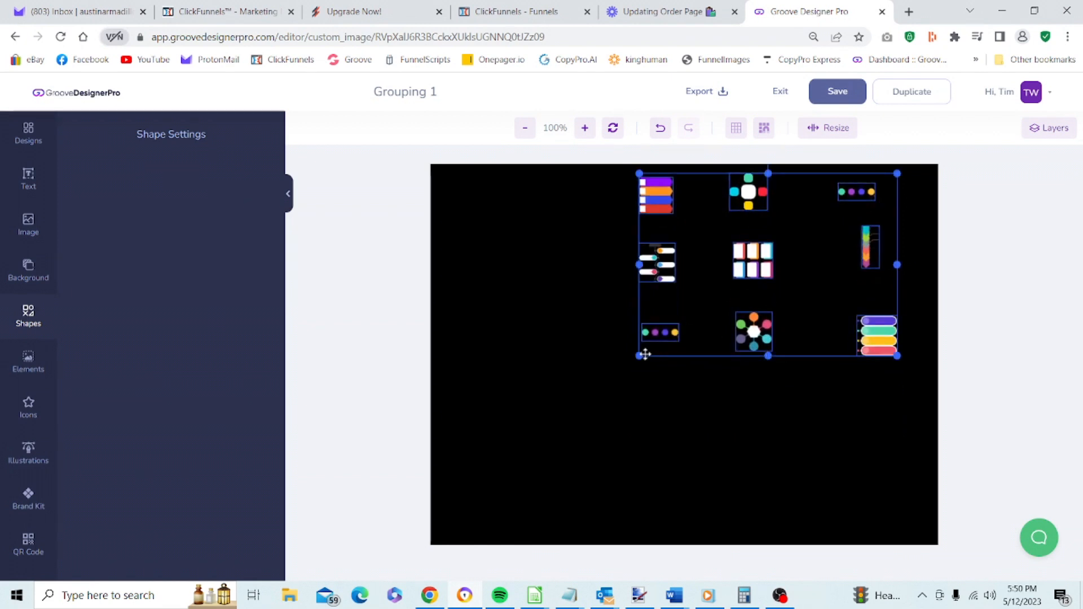
pyautogui.moveTo(639, 356); pyautogui.dragTo(478, 471)
pyautogui.moveTo(725, 269)
pyautogui.mouseDown()
pyautogui.moveTo(710, 279)
pyautogui.moveTo(730, 337)
pyautogui.moveTo(833, 276)
pyautogui.moveTo(731, 264)
pyautogui.moveTo(722, 287)
pyautogui.mouseUp()
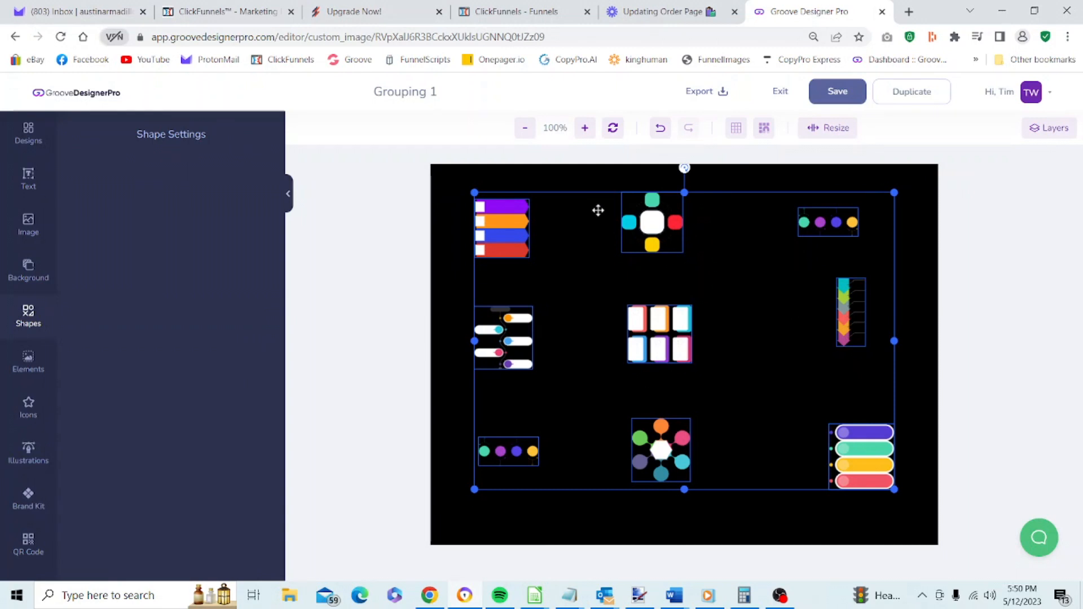
pyautogui.click(585, 174)
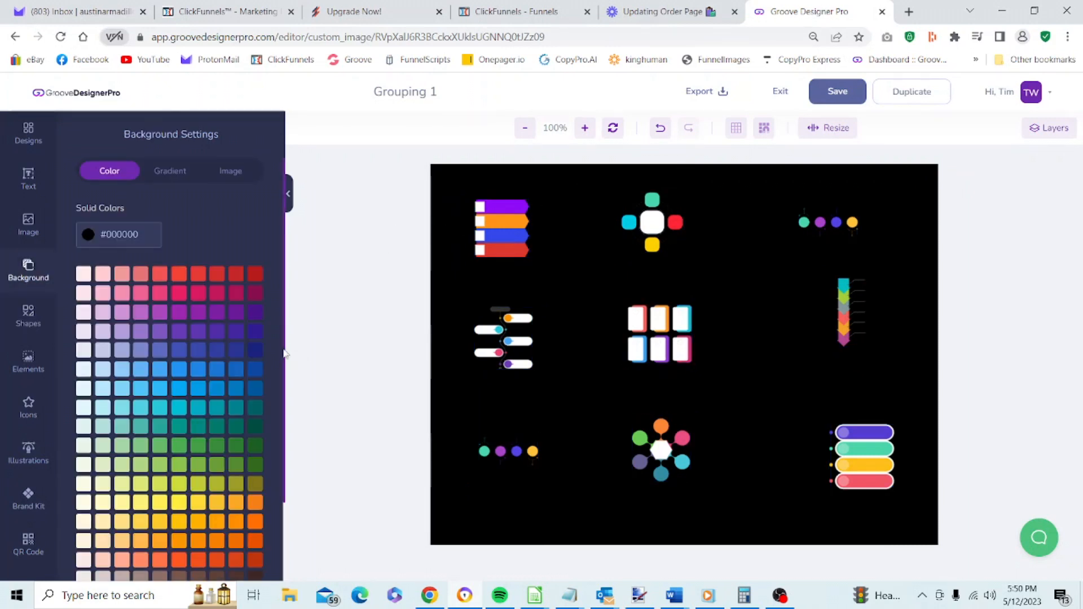
# Step: Select the four-banner, six-card and four-pill graphics along the canvas diagonal and group them
pyautogui.scroll(-1, 287, 395)
pyautogui.scroll(-1, 276, 446)
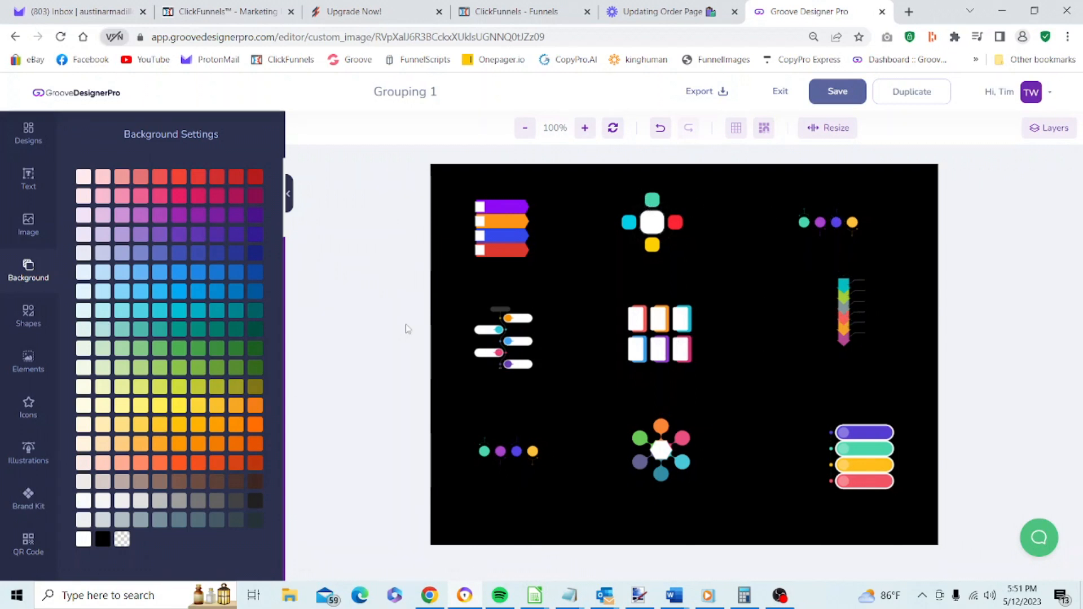
pyautogui.click(497, 226)
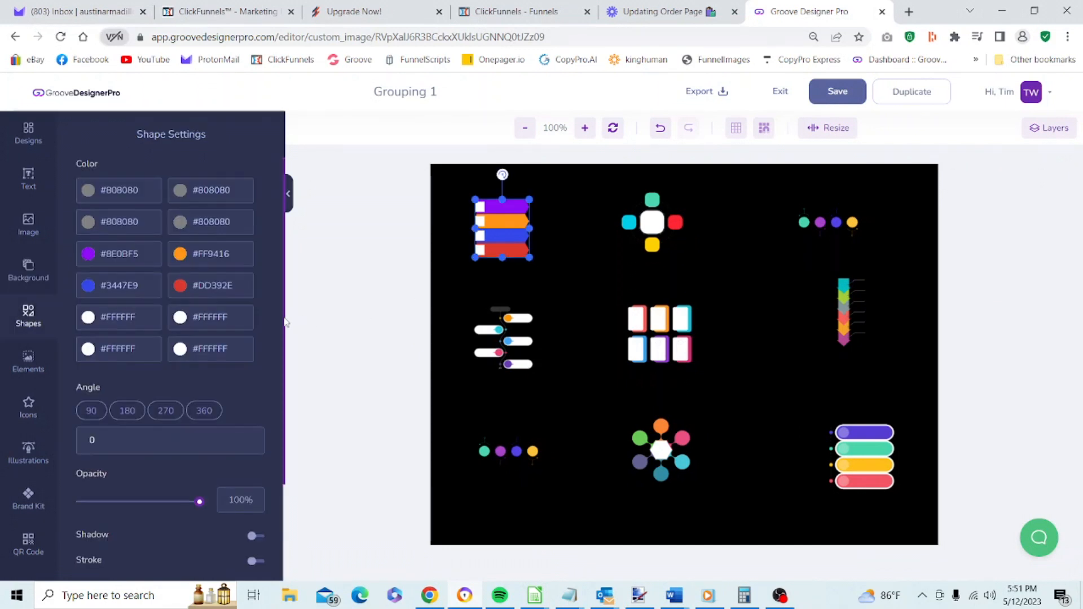
pyautogui.scroll(-3, 288, 425)
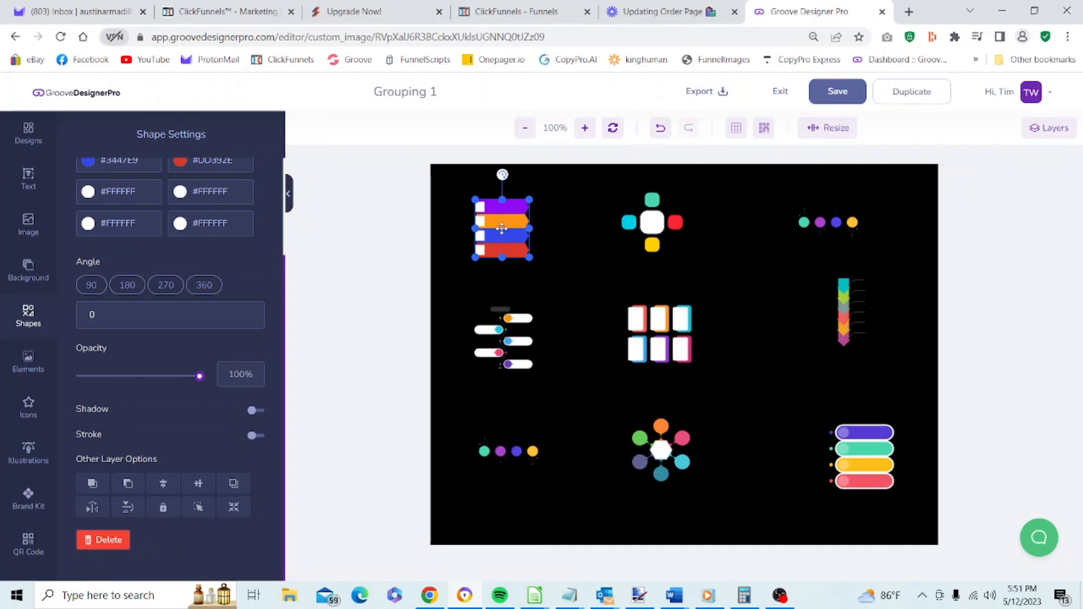
pyautogui.keyDown('shift'); pyautogui.click(666, 326); pyautogui.keyUp('shift')
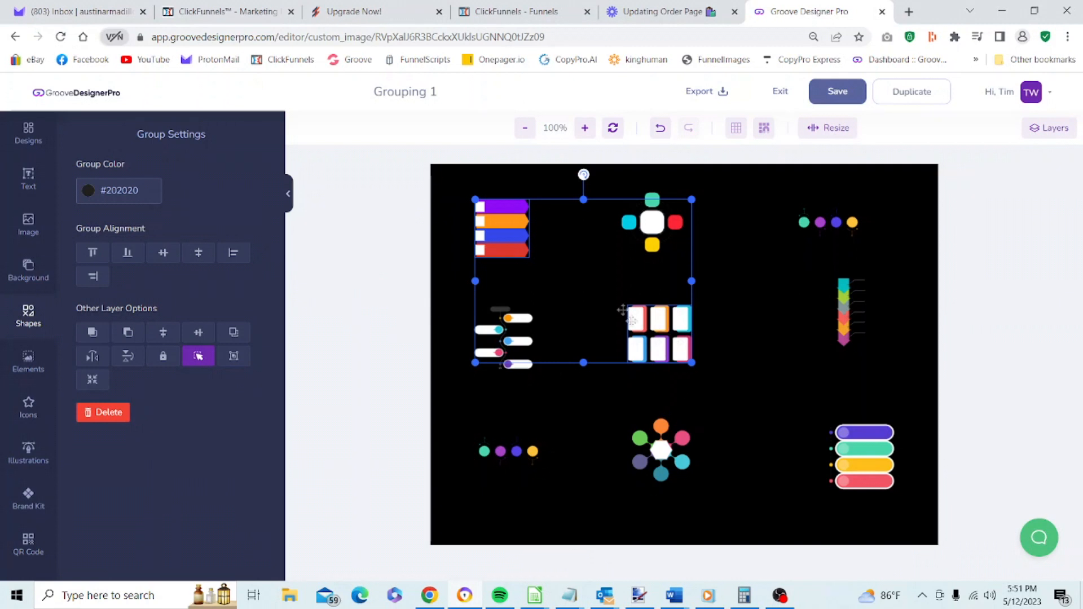
pyautogui.keyDown('shift'); pyautogui.click(874, 461); pyautogui.keyUp('shift')
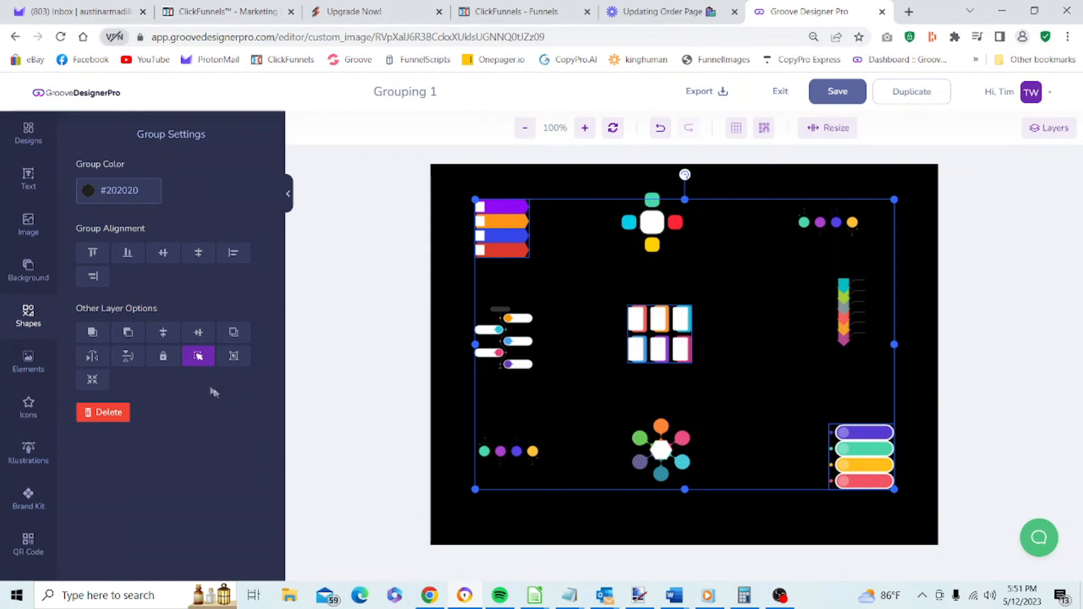
pyautogui.click(234, 361)
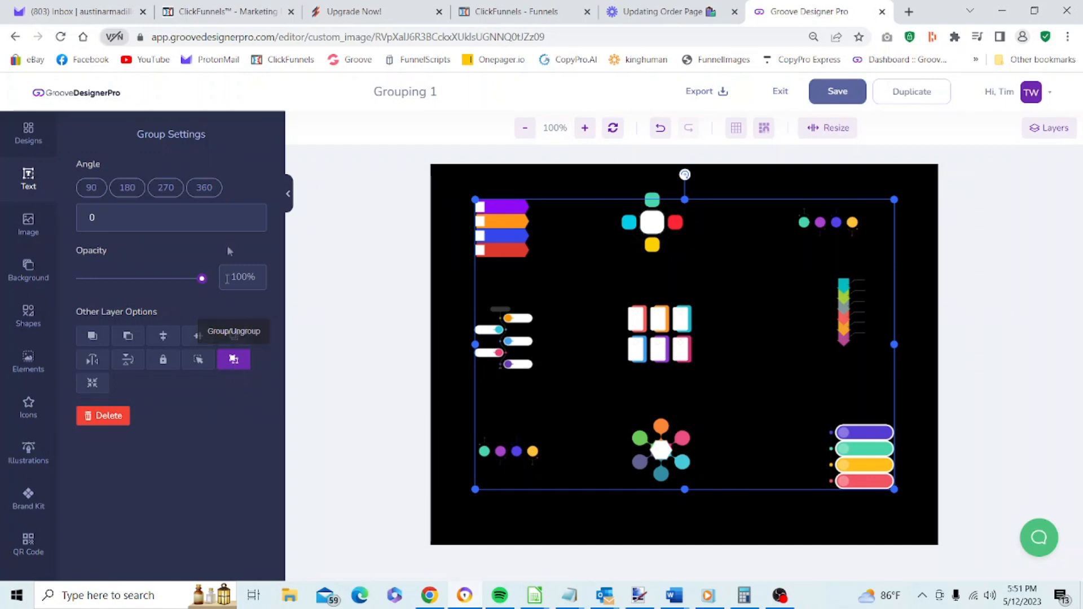
# Step: Move the group of three diagonal graphics slightly down and ungroup it
pyautogui.moveTo(498, 238)
pyautogui.mouseDown()
pyautogui.moveTo(426, 214)
pyautogui.moveTo(353, 170)
pyautogui.moveTo(429, 183)
pyautogui.moveTo(510, 227)
pyautogui.moveTo(494, 236)
pyautogui.moveTo(499, 247)
pyautogui.mouseUp()
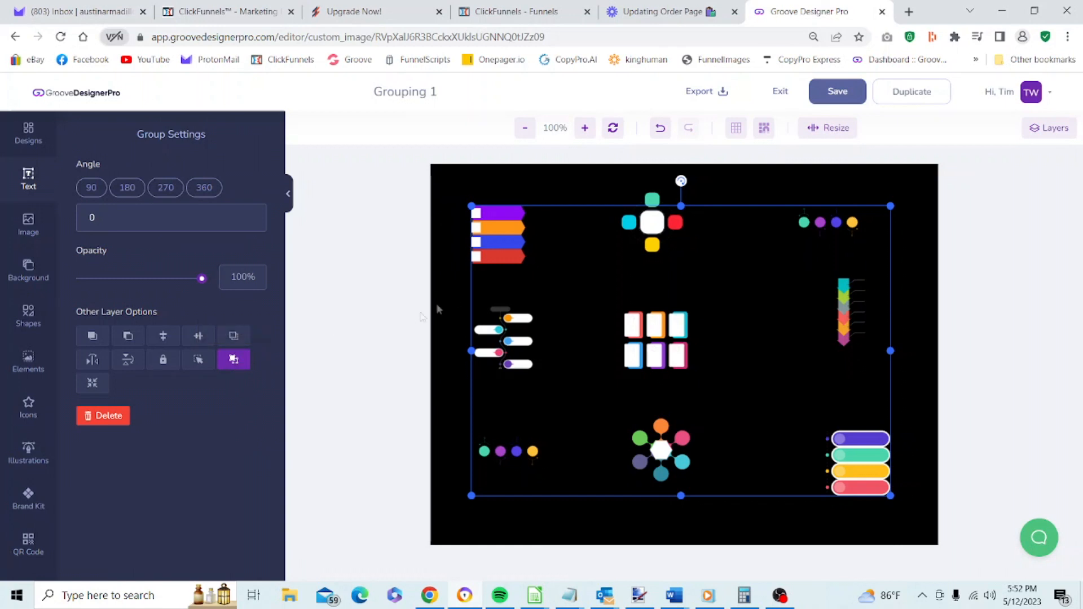
pyautogui.rightClick(547, 266)
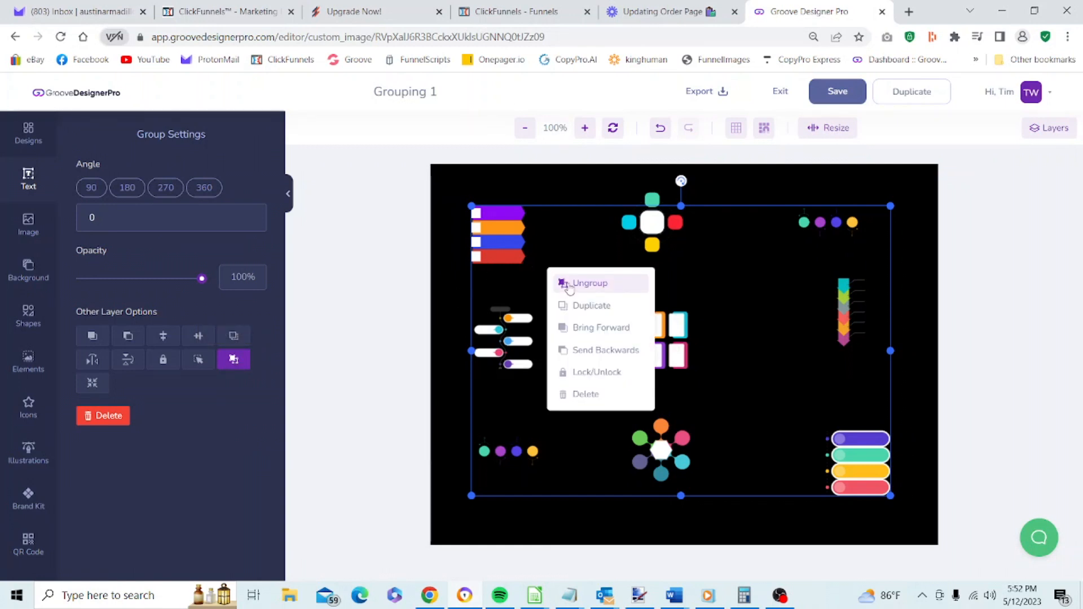
pyautogui.click(480, 179)
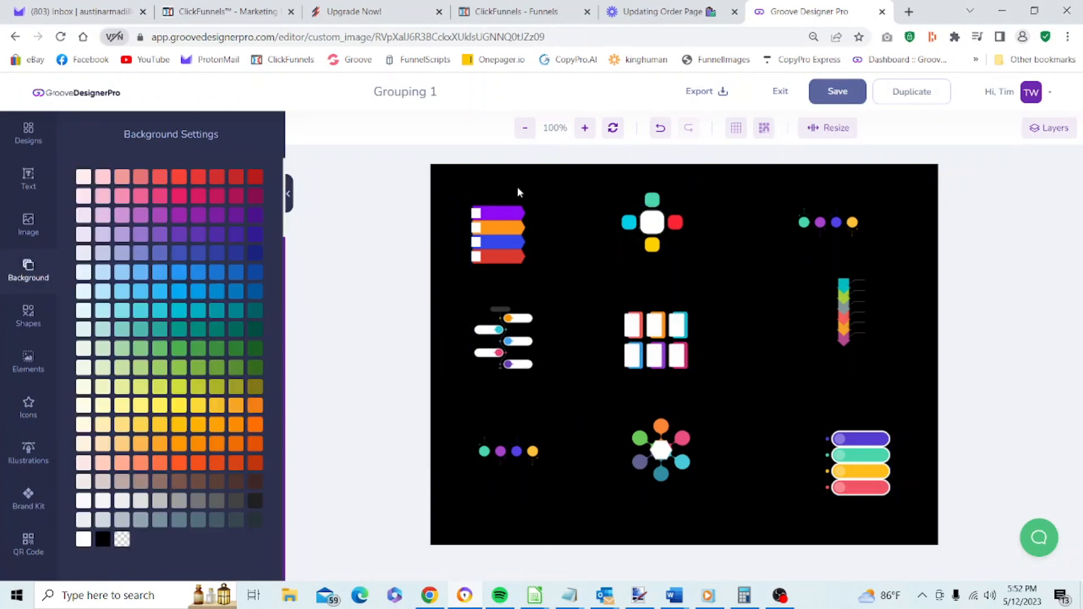
pyautogui.click(508, 228)
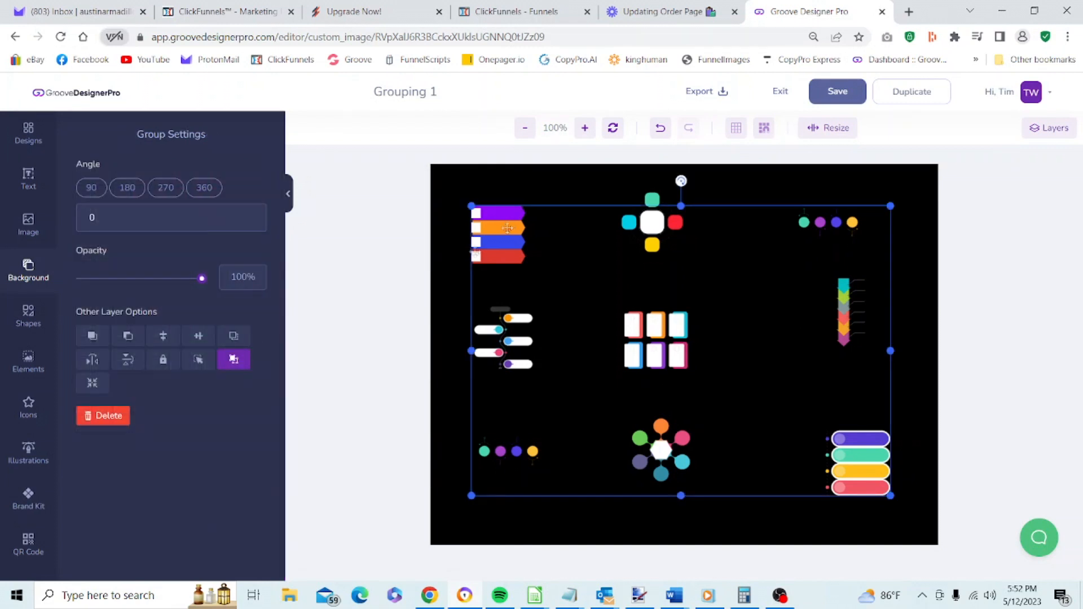
pyautogui.click(234, 361)
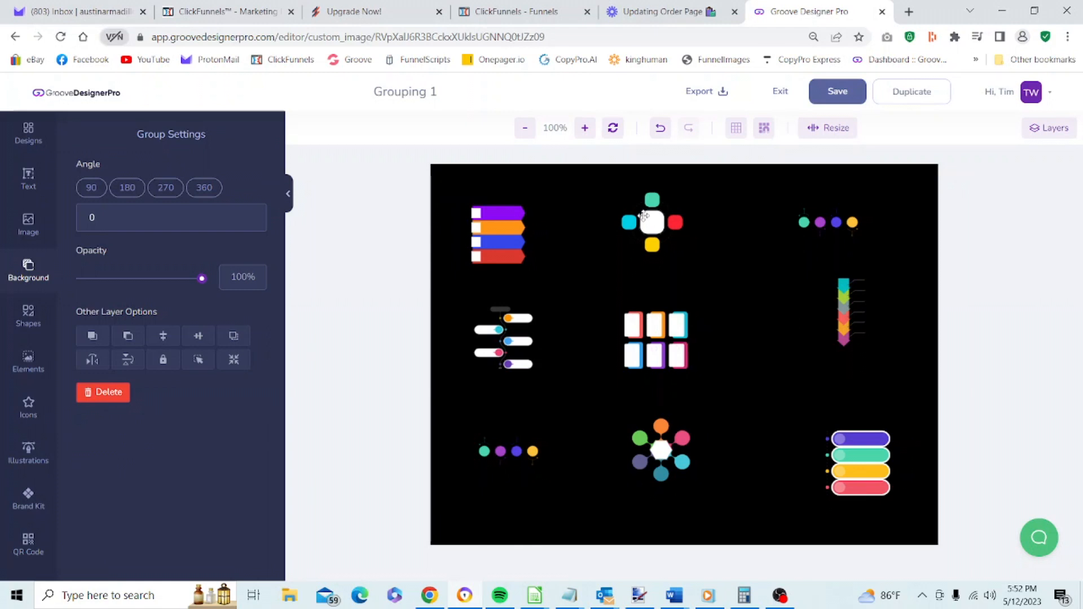
# Step: Move the cross-shaped and lower four-dot graphics toward the canvas's right side, and stack the timeline, six-card and four-pill graphics under the four-banner graphic
pyautogui.moveTo(644, 216); pyautogui.dragTo(741, 219)
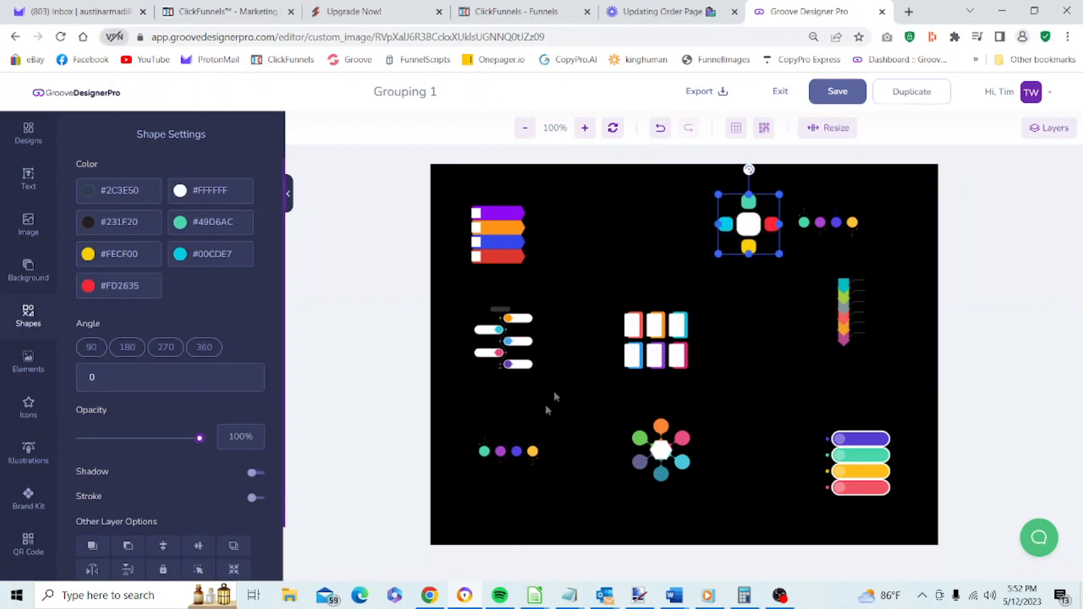
pyautogui.moveTo(516, 451); pyautogui.dragTo(802, 387)
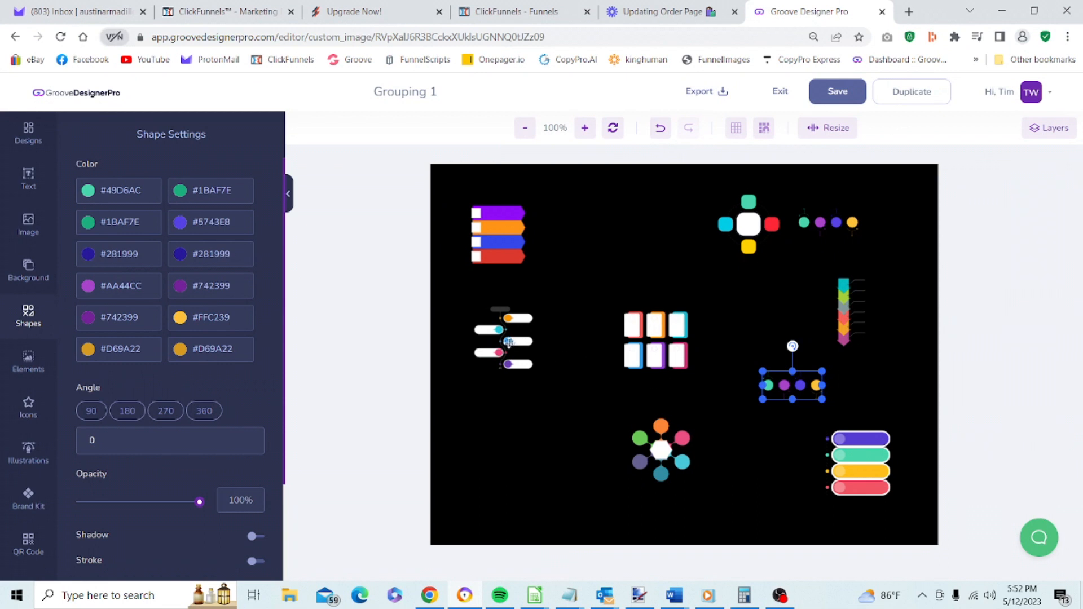
pyautogui.moveTo(509, 342); pyautogui.dragTo(504, 318)
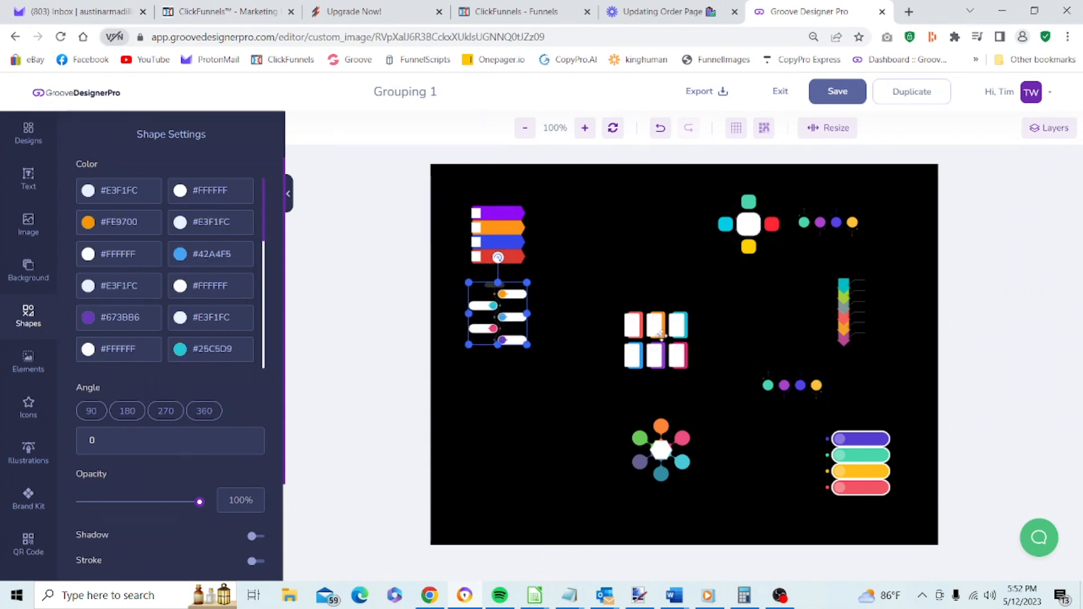
pyautogui.moveTo(661, 336); pyautogui.dragTo(506, 395)
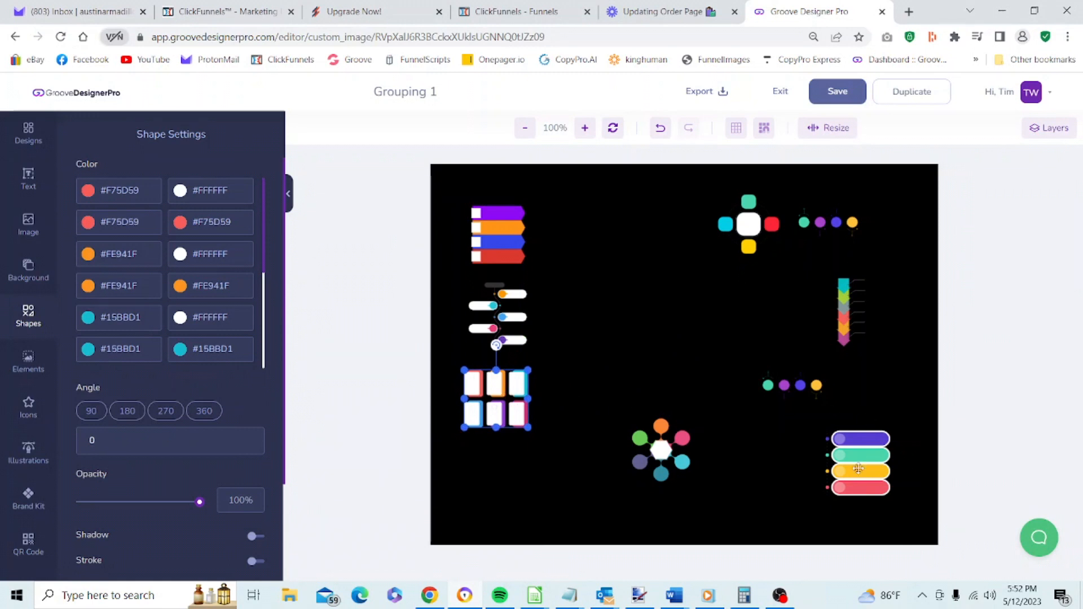
pyautogui.moveTo(859, 468); pyautogui.dragTo(494, 479)
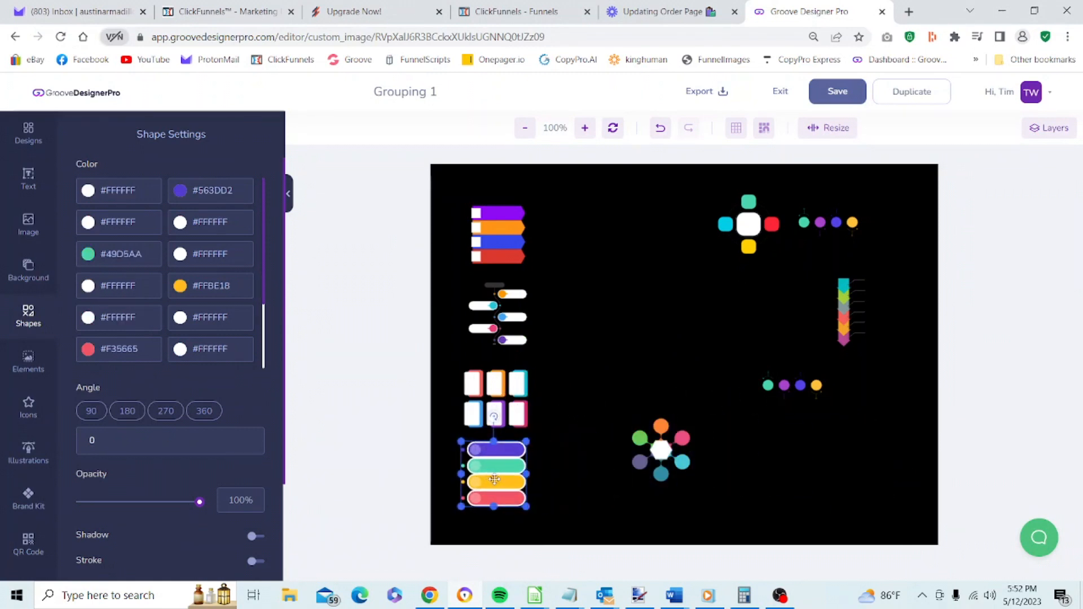
# Step: Select the stacked four-banner, timeline, six-card and four-pill graphics and group them
pyautogui.click(498, 240)
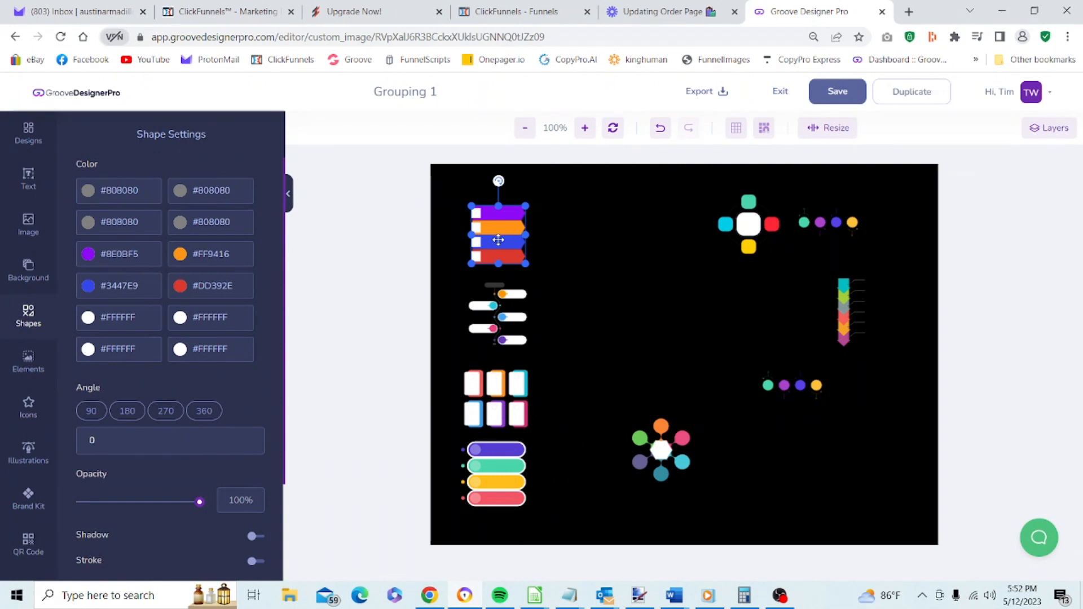
pyautogui.keyDown('shift'); pyautogui.click(498, 304); pyautogui.keyUp('shift')
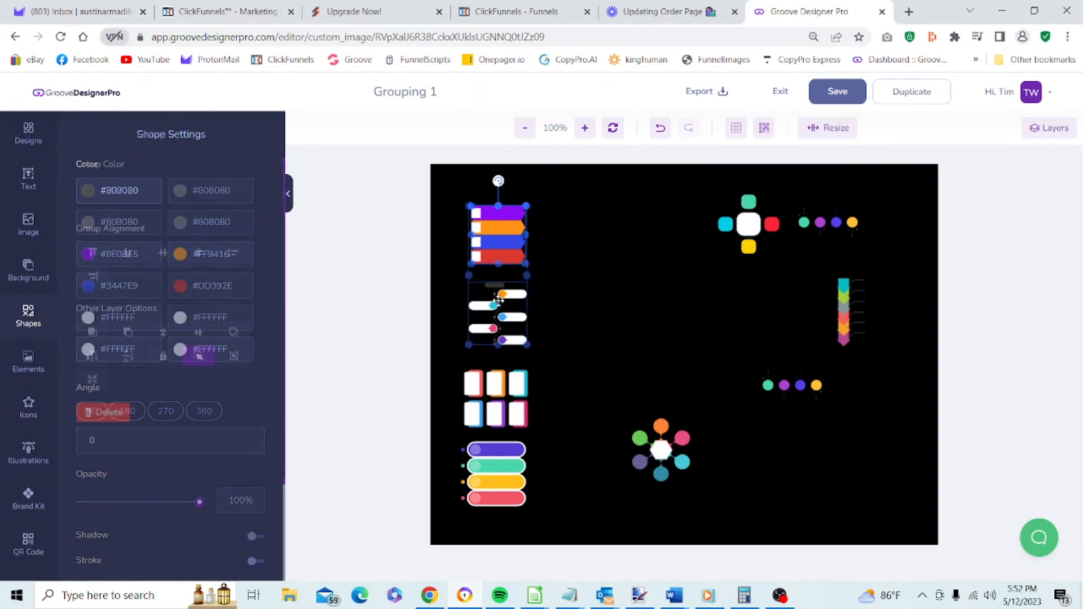
pyautogui.keyDown('shift'); pyautogui.click(495, 382); pyautogui.keyUp('shift')
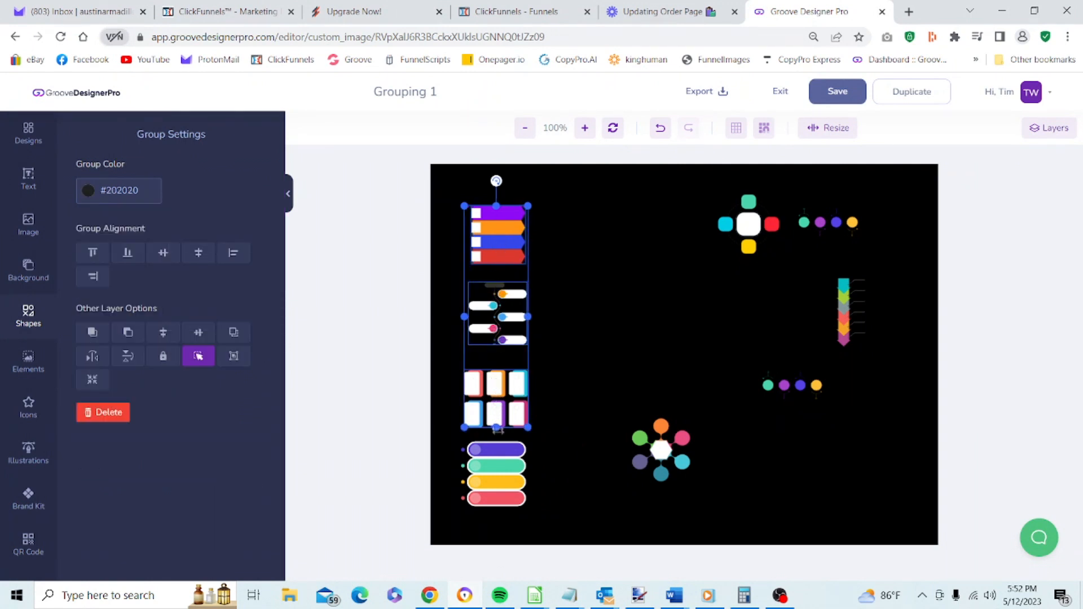
pyautogui.keyDown('shift'); pyautogui.click(493, 474); pyautogui.keyUp('shift')
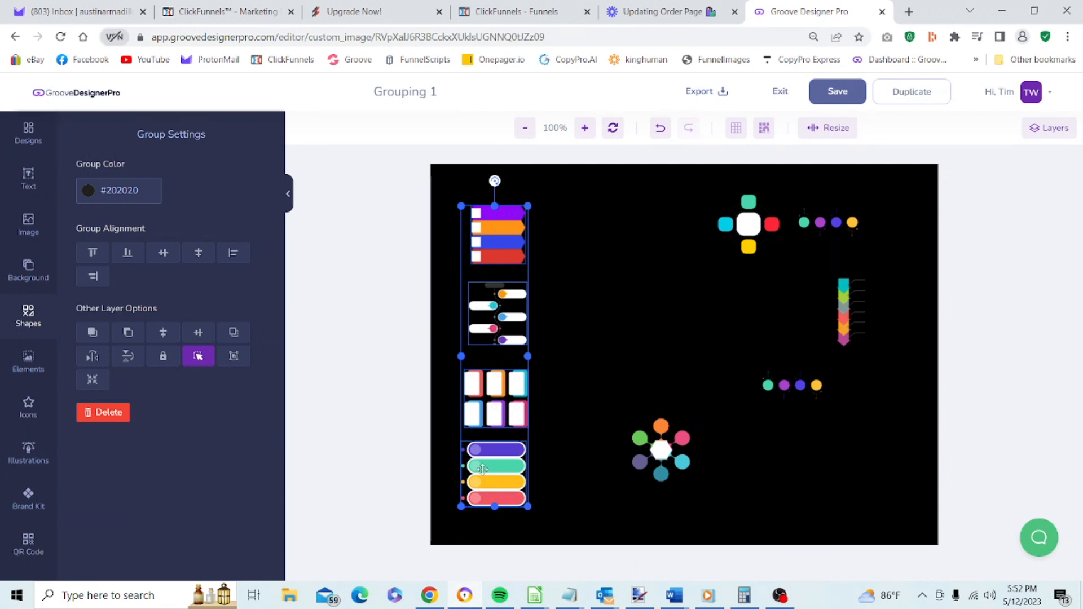
pyautogui.click(238, 357)
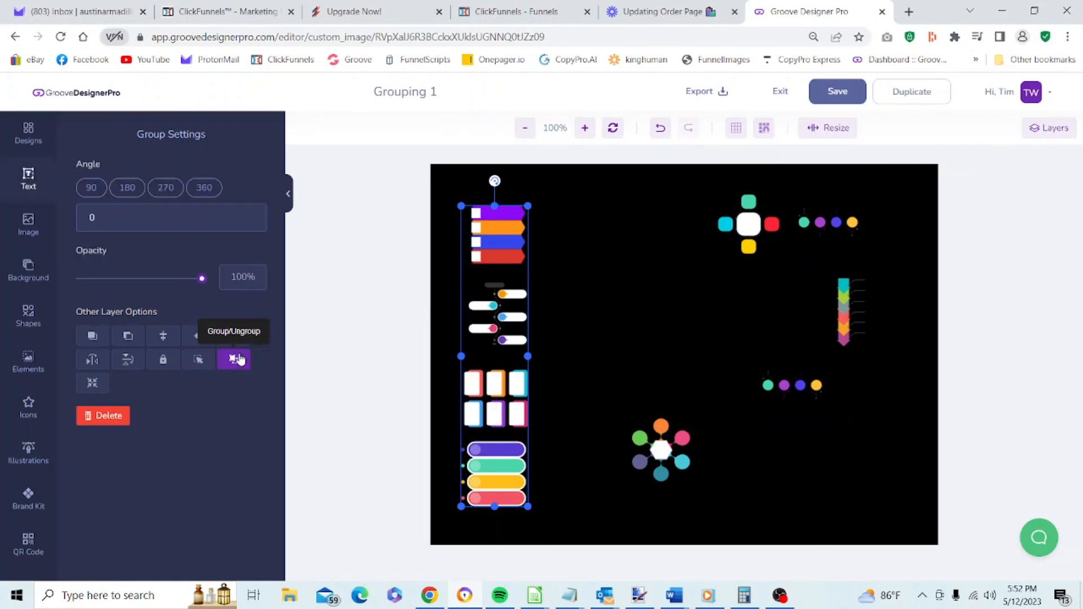
# Step: Move the group of four stacked graphics slightly up and deselect it
pyautogui.moveTo(491, 237)
pyautogui.mouseDown()
pyautogui.moveTo(660, 230)
pyautogui.moveTo(749, 246)
pyautogui.moveTo(494, 231)
pyautogui.mouseUp()
pyautogui.rightClick(494, 231)
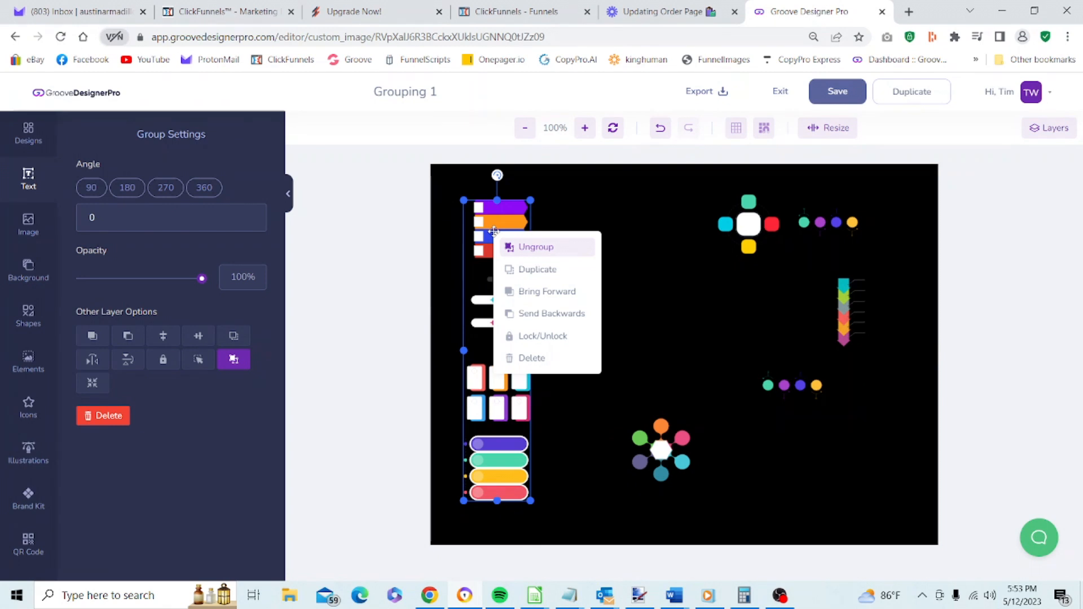
pyautogui.click(679, 243)
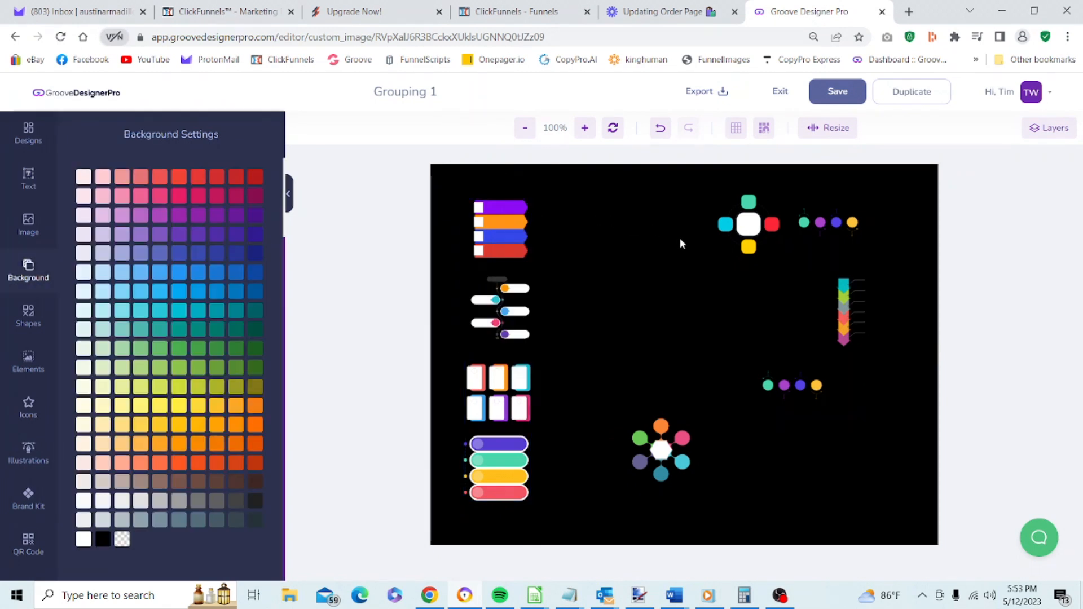
# Step: Move the cross-shaped and six-circle hub graphics into a row beside the four-banner graphic and group the two
pyautogui.moveTo(749, 231); pyautogui.dragTo(602, 236)
pyautogui.moveTo(660, 464); pyautogui.dragTo(688, 247)
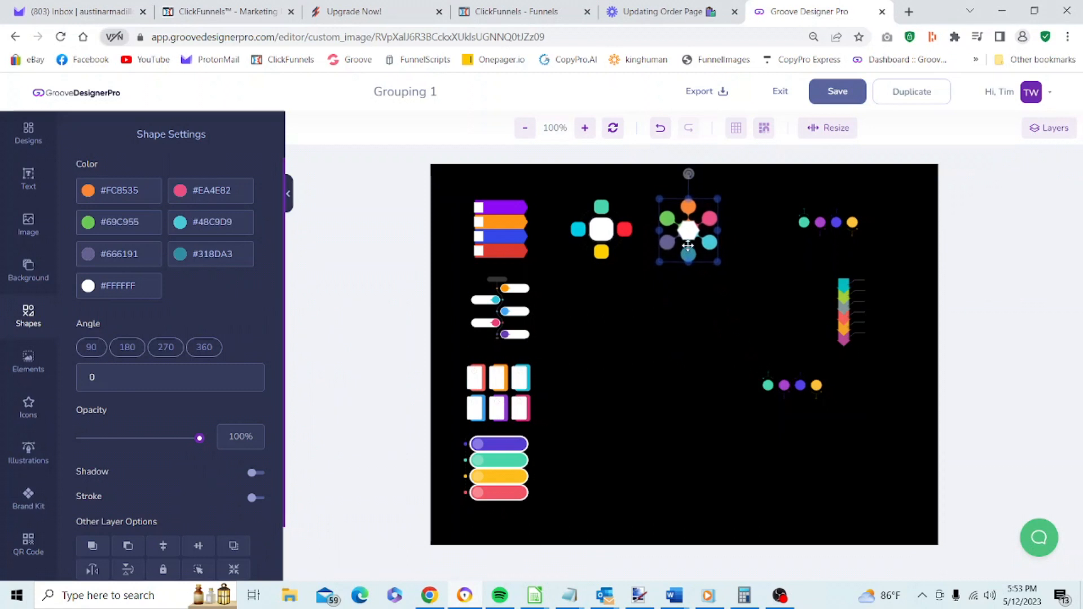
pyautogui.click(597, 235)
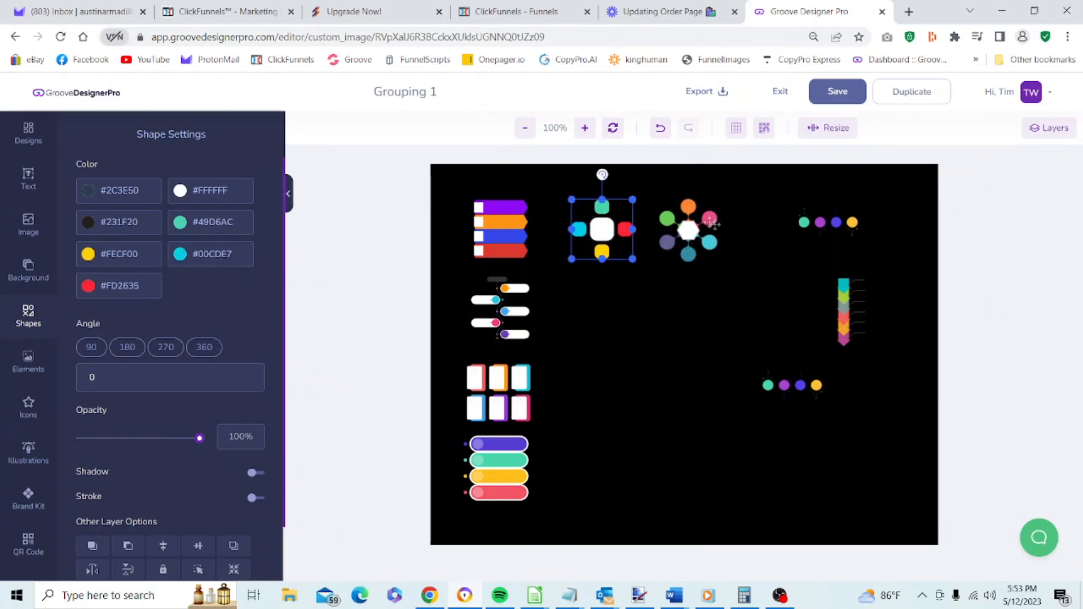
pyautogui.keyDown('shift'); pyautogui.click(687, 236); pyautogui.keyUp('shift')
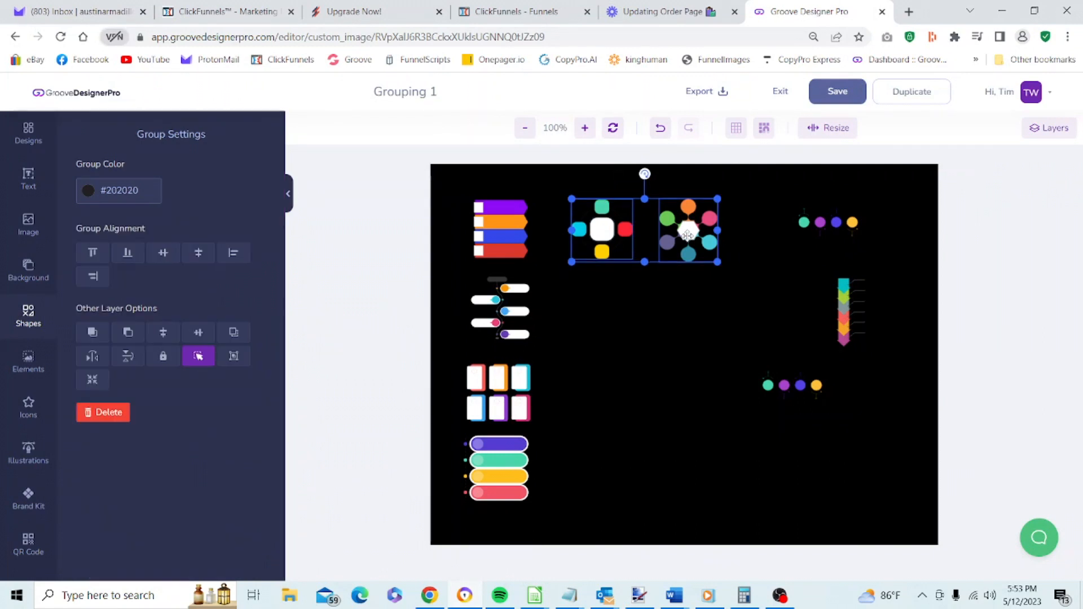
pyautogui.rightClick(688, 235)
pyautogui.click(719, 253)
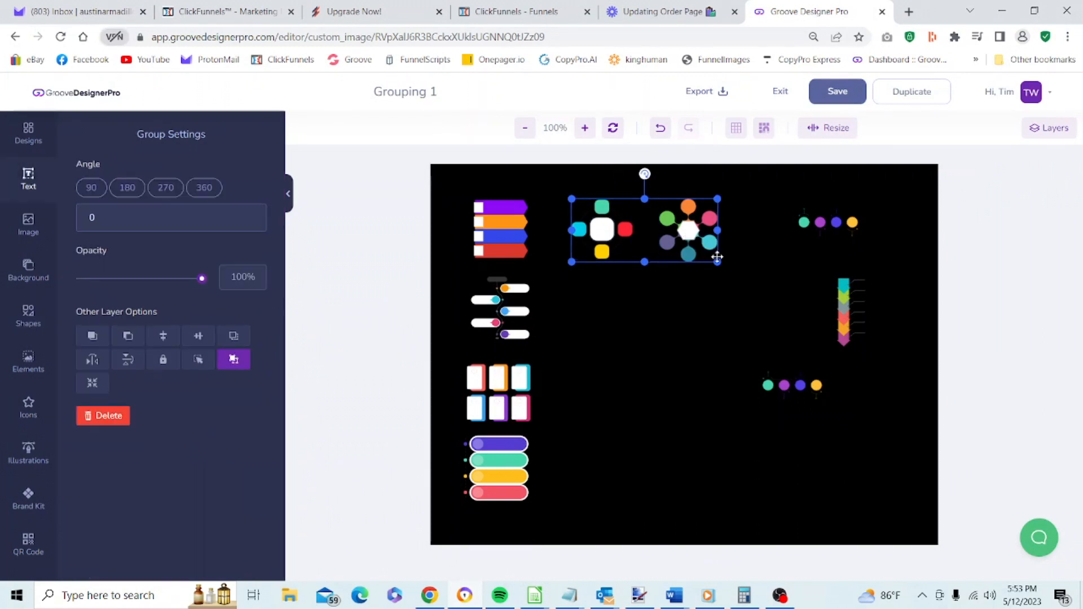
# Step: Rotate the group of cross-shaped and hub graphics to 52°, shrink it beside the four-banner graphic, and ungroup it
pyautogui.moveTo(614, 237); pyautogui.dragTo(599, 261)
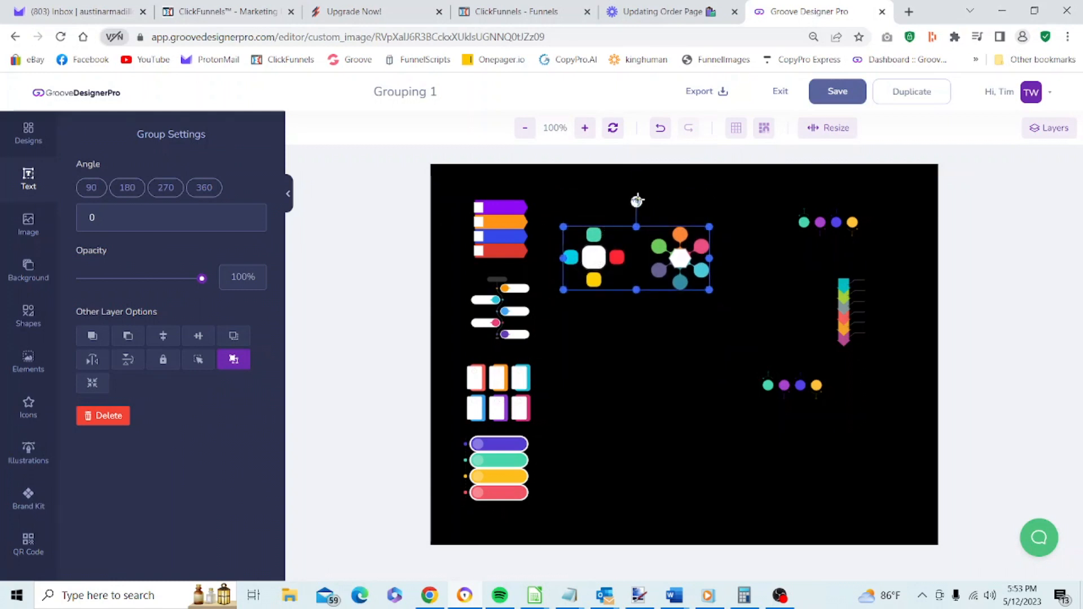
pyautogui.moveTo(637, 200); pyautogui.dragTo(645, 292)
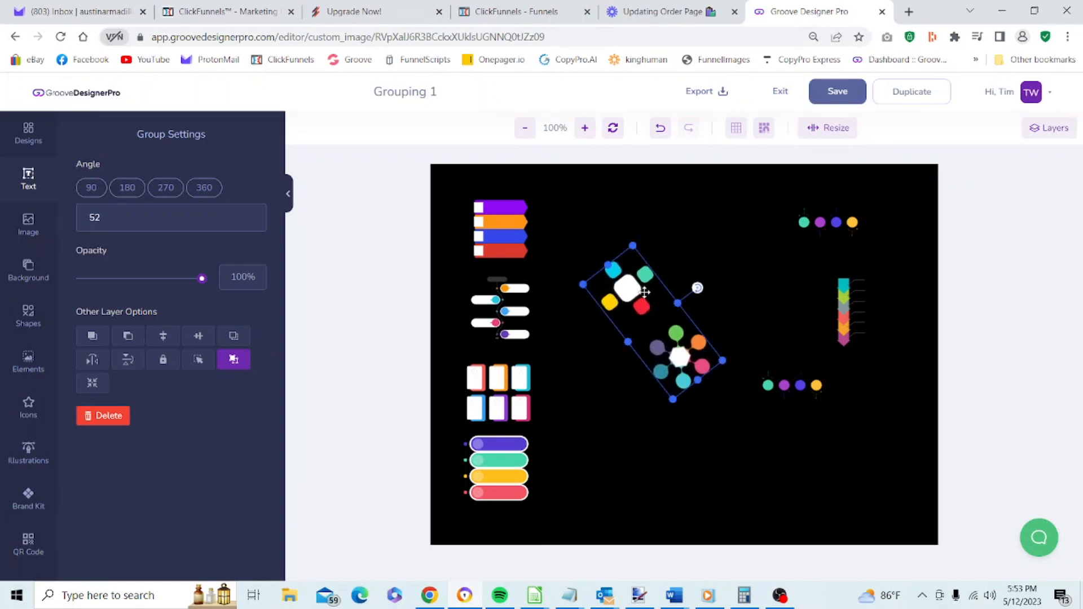
pyautogui.moveTo(633, 246); pyautogui.dragTo(599, 221)
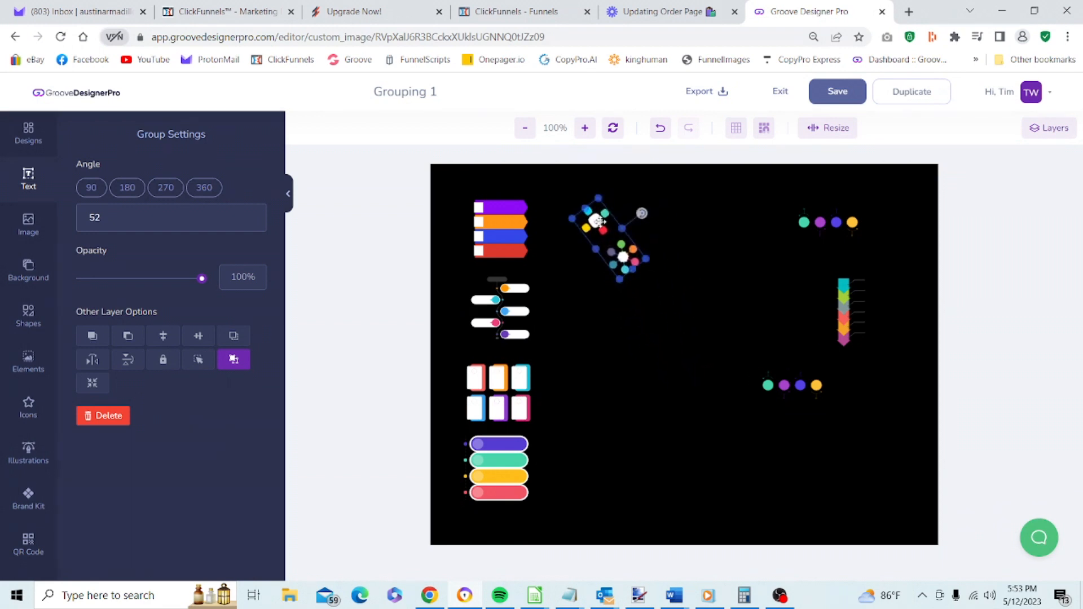
pyautogui.click(233, 361)
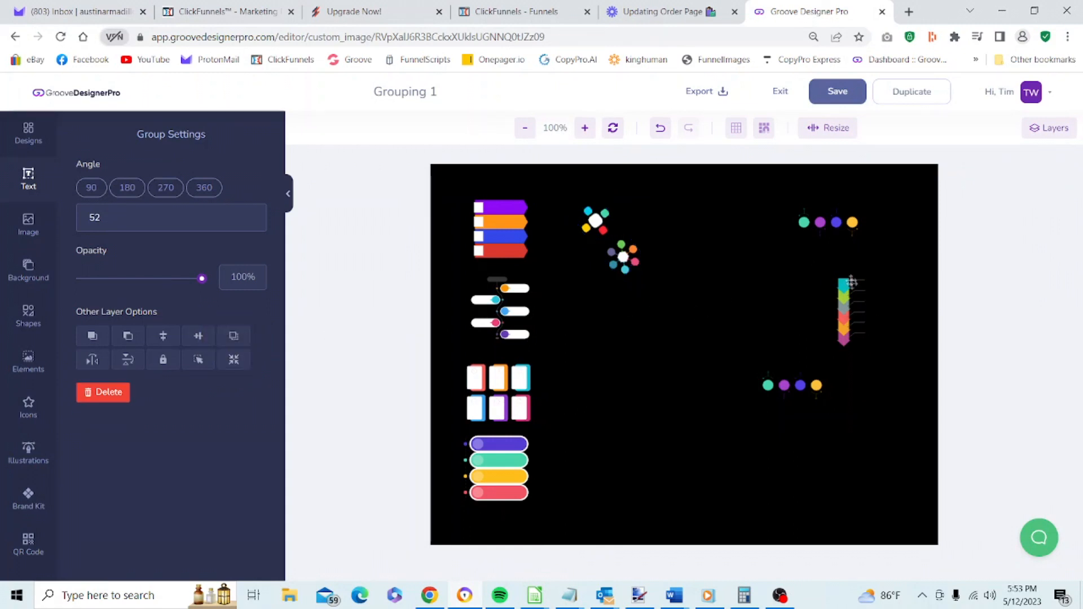
# Step: Line up the arrow-column graphic and the two four-dot graphics in one vertical column on the canvas's right half
pyautogui.moveTo(851, 282); pyautogui.dragTo(802, 282)
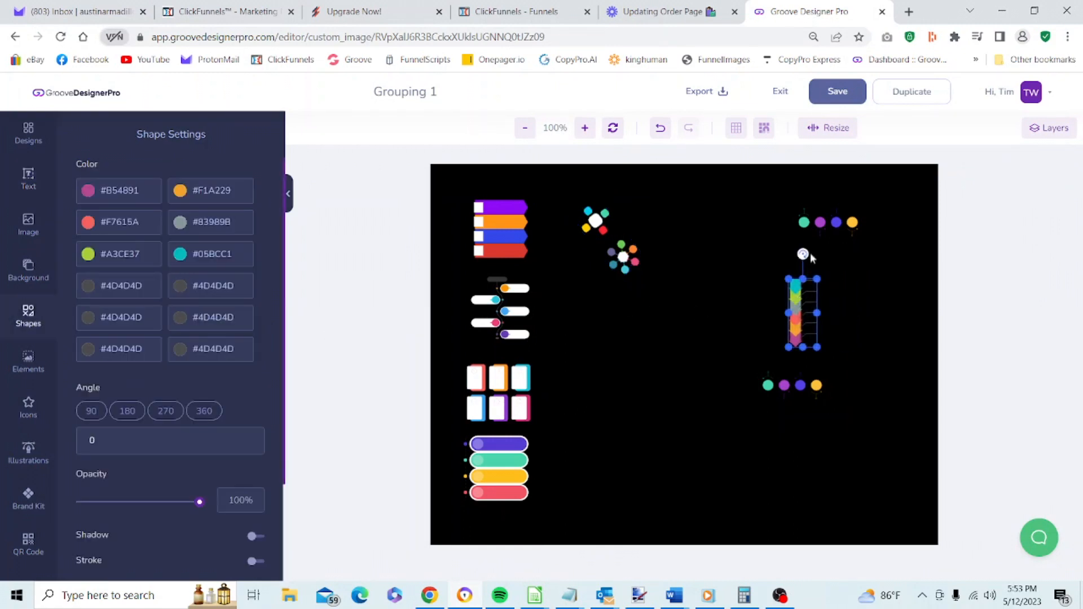
pyautogui.moveTo(826, 222); pyautogui.dragTo(791, 228)
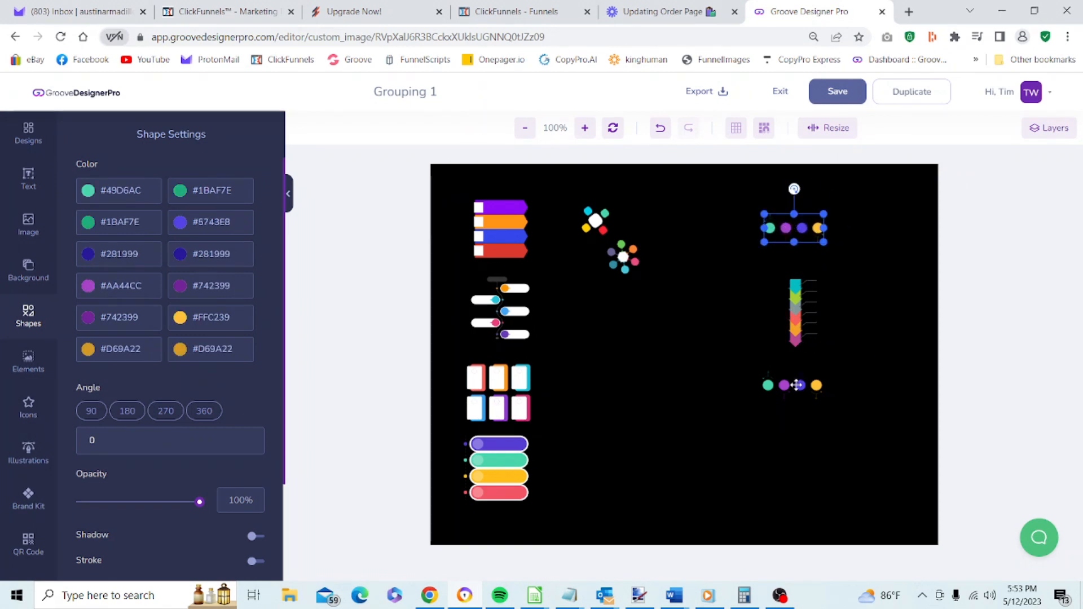
pyautogui.moveTo(797, 386); pyautogui.dragTo(800, 386)
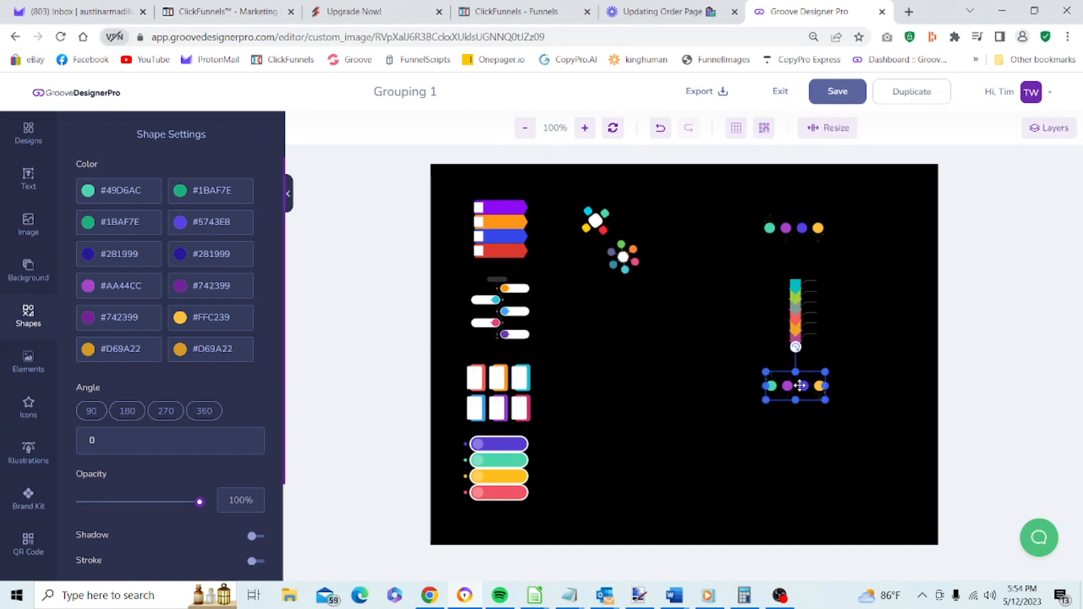
# Step: Select the upper four-dot, arrow-column and lower four-dot graphics and group them
pyautogui.click(798, 235)
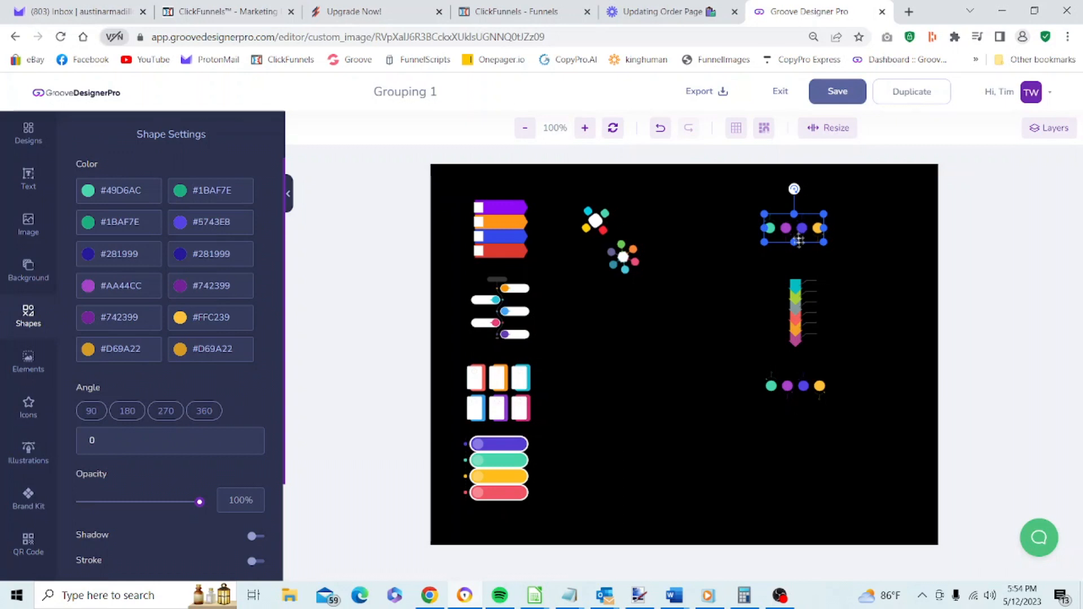
pyautogui.keyDown('shift'); pyautogui.click(798, 304); pyautogui.keyUp('shift')
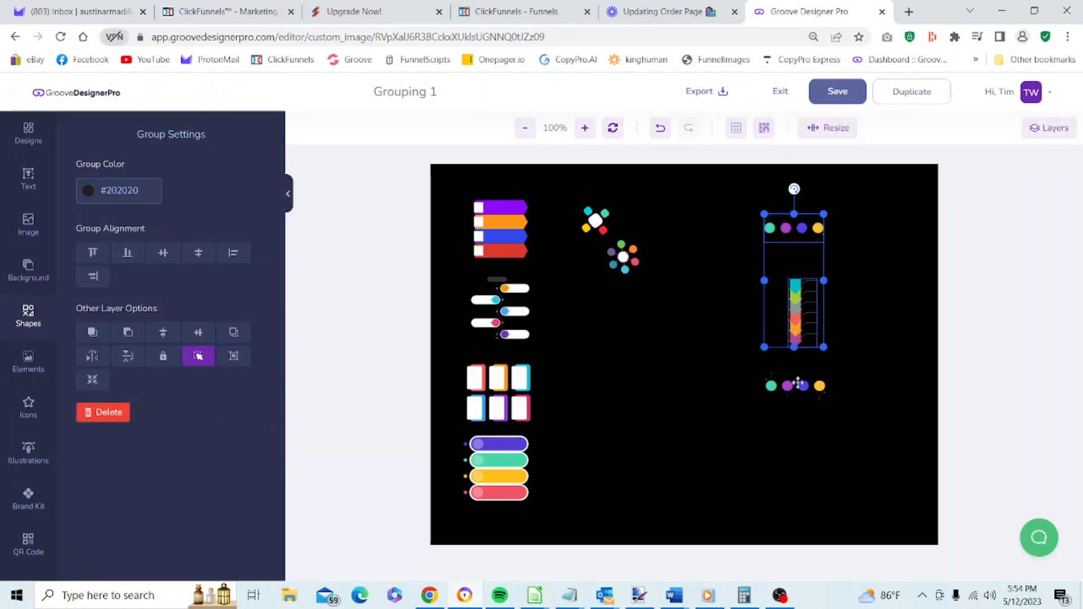
pyautogui.keyDown('shift'); pyautogui.click(798, 386); pyautogui.keyUp('shift')
pyautogui.rightClick(798, 386)
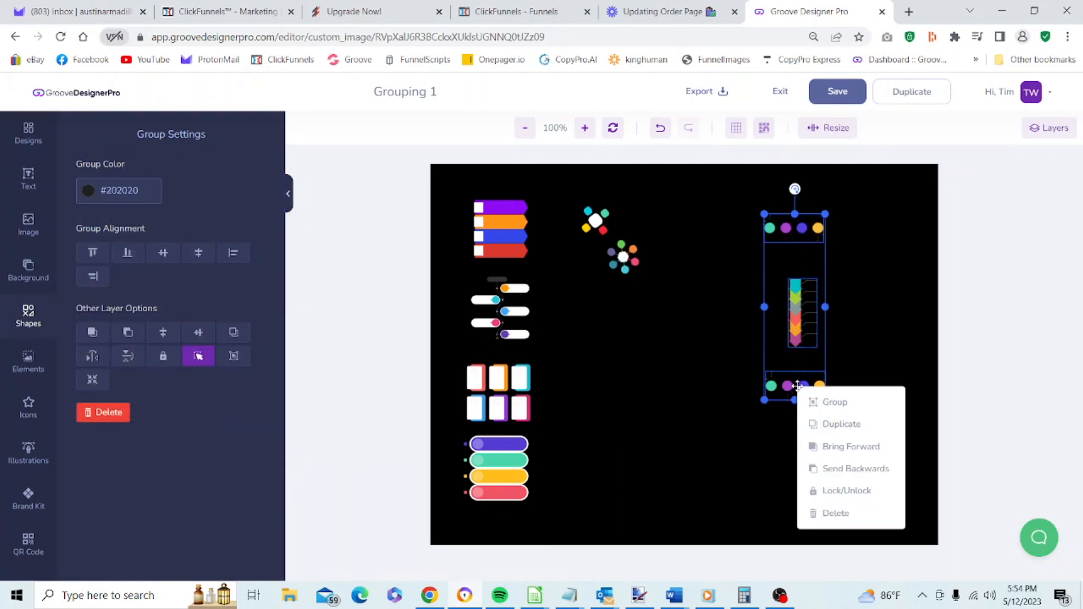
pyautogui.click(835, 403)
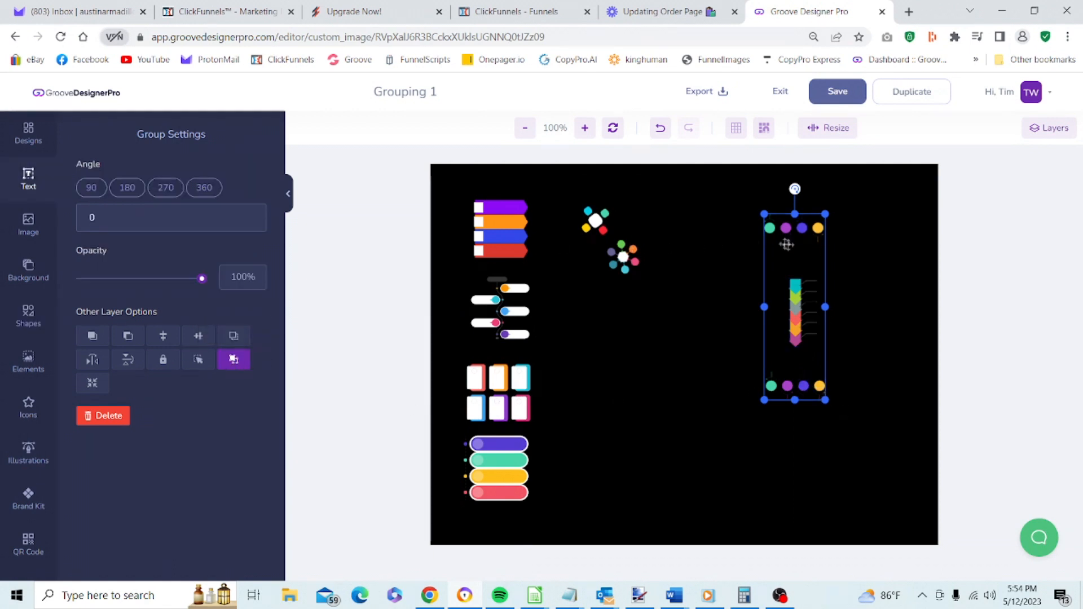
# Step: Move the group of dot and arrow graphics below the two tilted graphics and ungroup it
pyautogui.moveTo(770, 266); pyautogui.dragTo(614, 362)
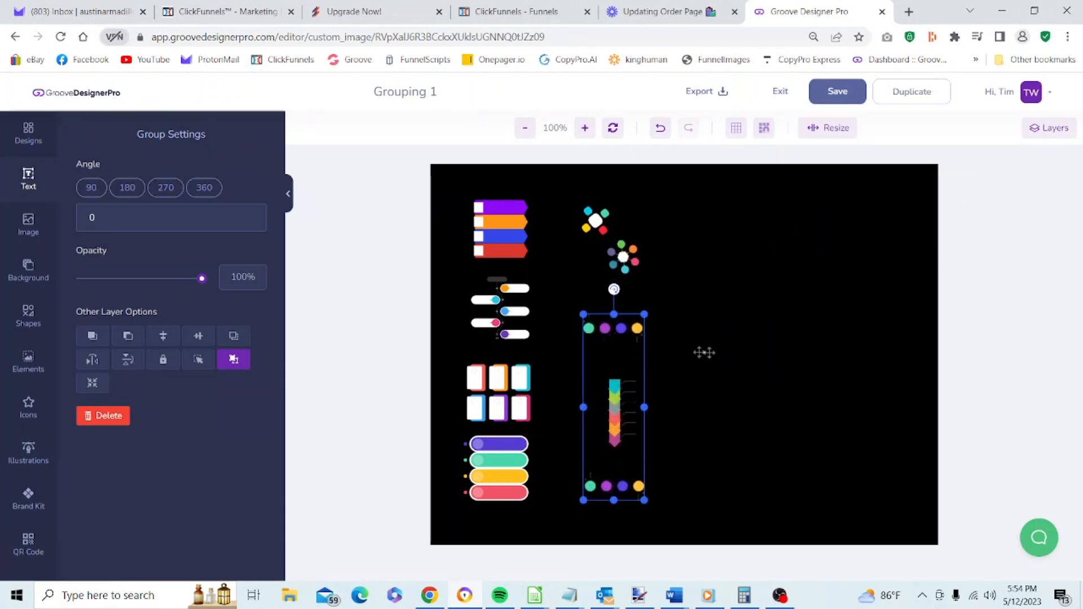
pyautogui.click(234, 360)
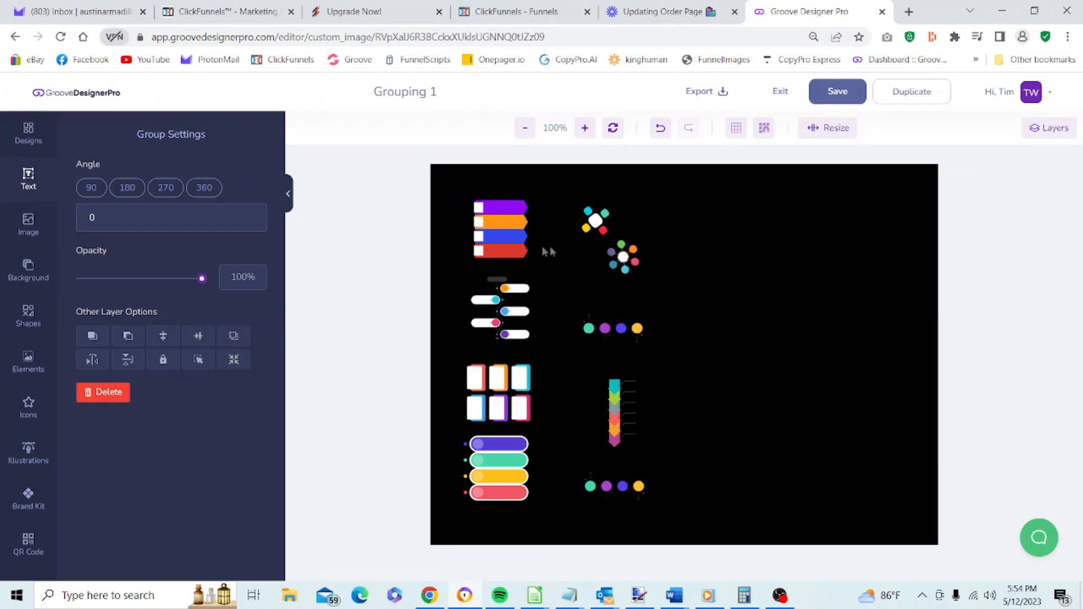
# Step: Select all graphics on the canvas, move them together to its right side, and deselect them
pyautogui.click(501, 226)
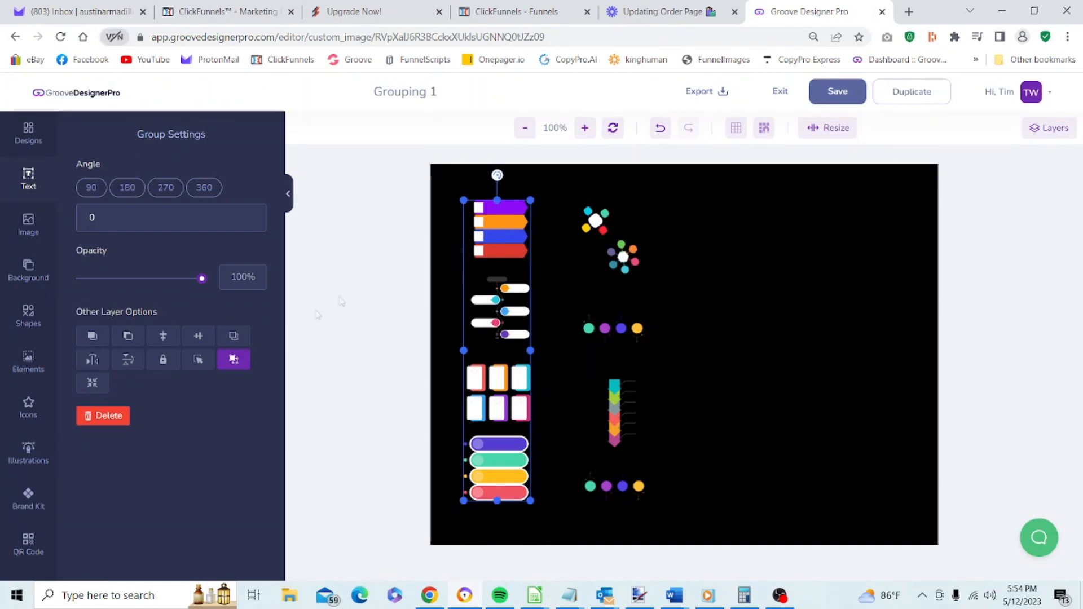
pyautogui.click(198, 359)
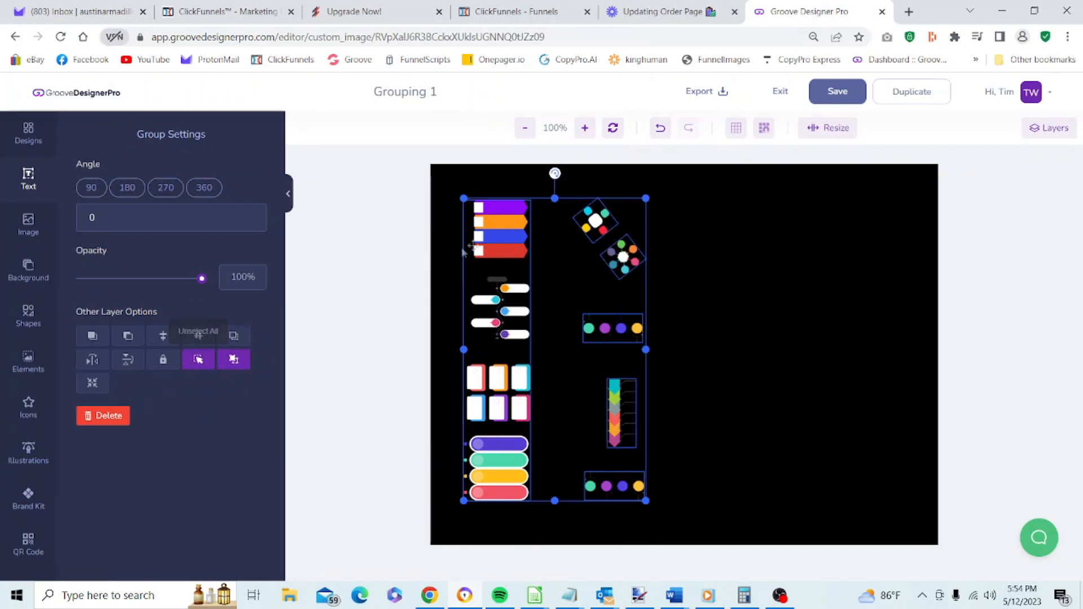
pyautogui.moveTo(490, 242); pyautogui.dragTo(717, 232)
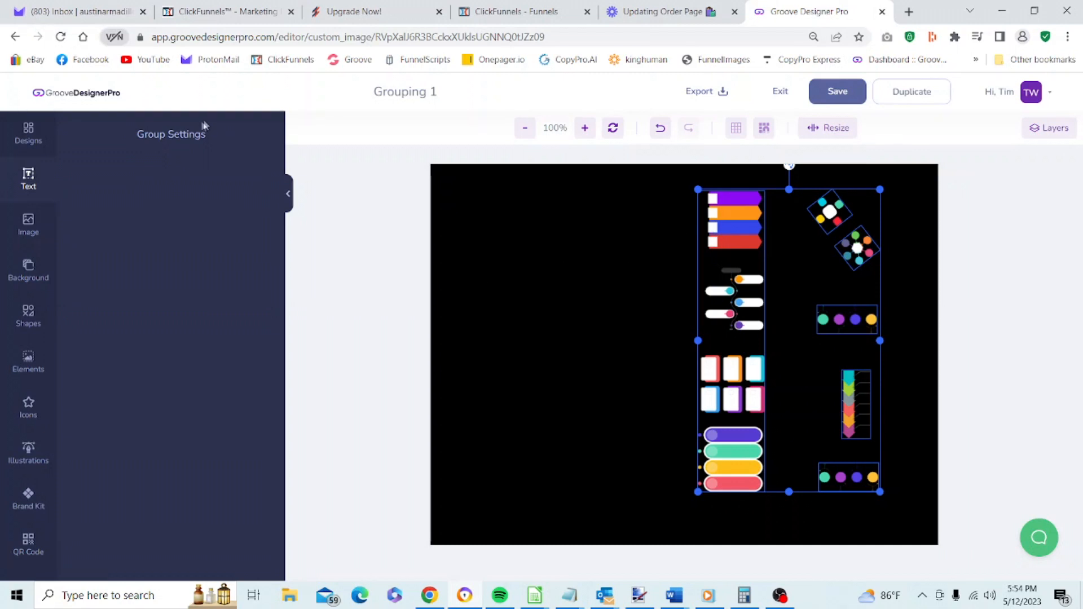
pyautogui.click(604, 246)
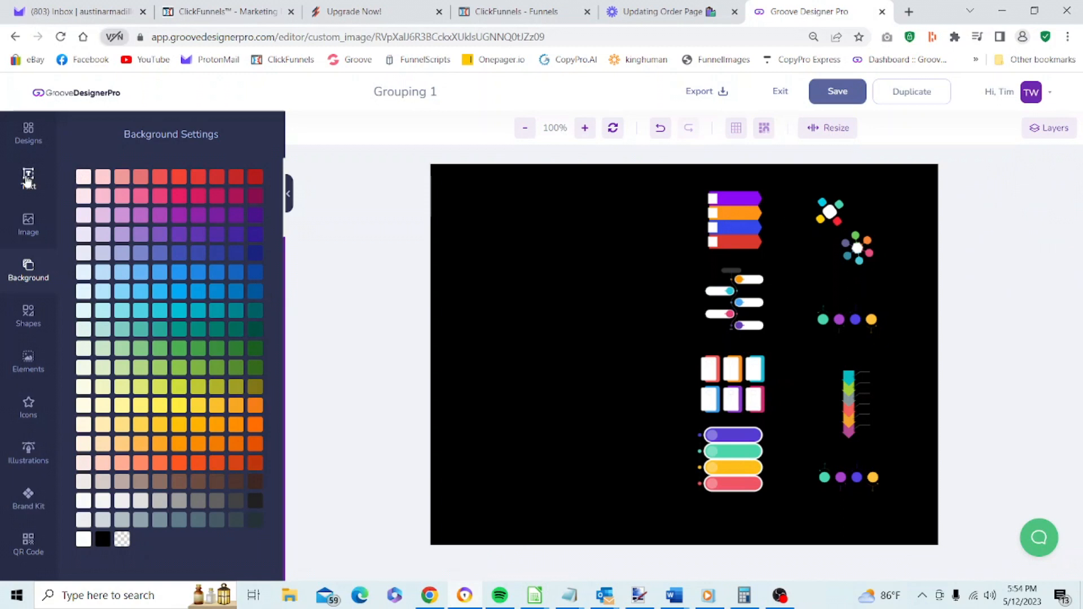
# Step: Select all graphics again and rotate them together counterclockwise until the columns lie as slightly tilted rows
pyautogui.click(747, 222)
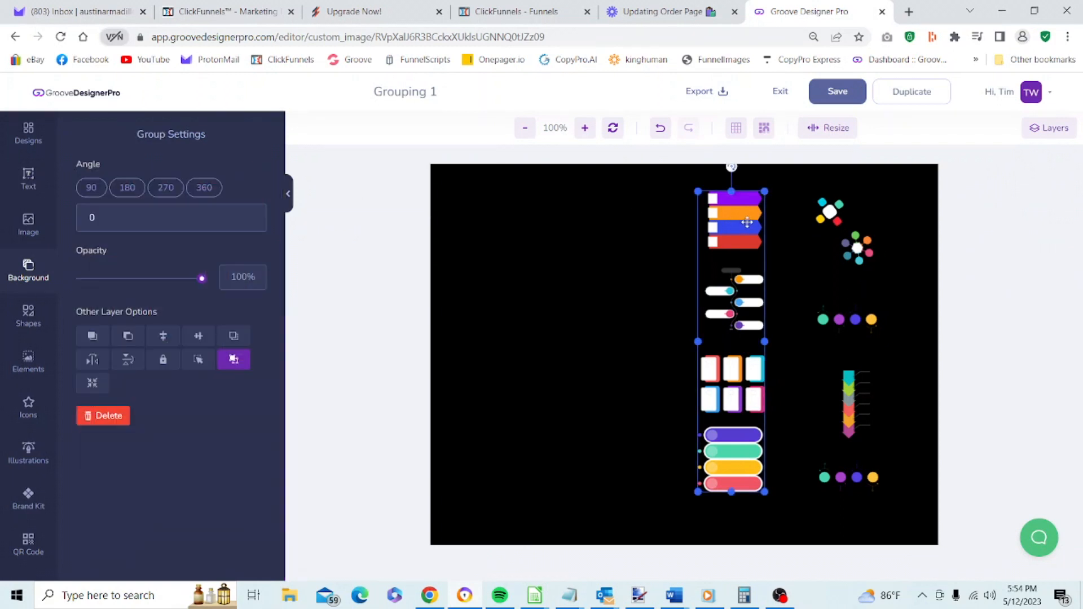
pyautogui.click(197, 363)
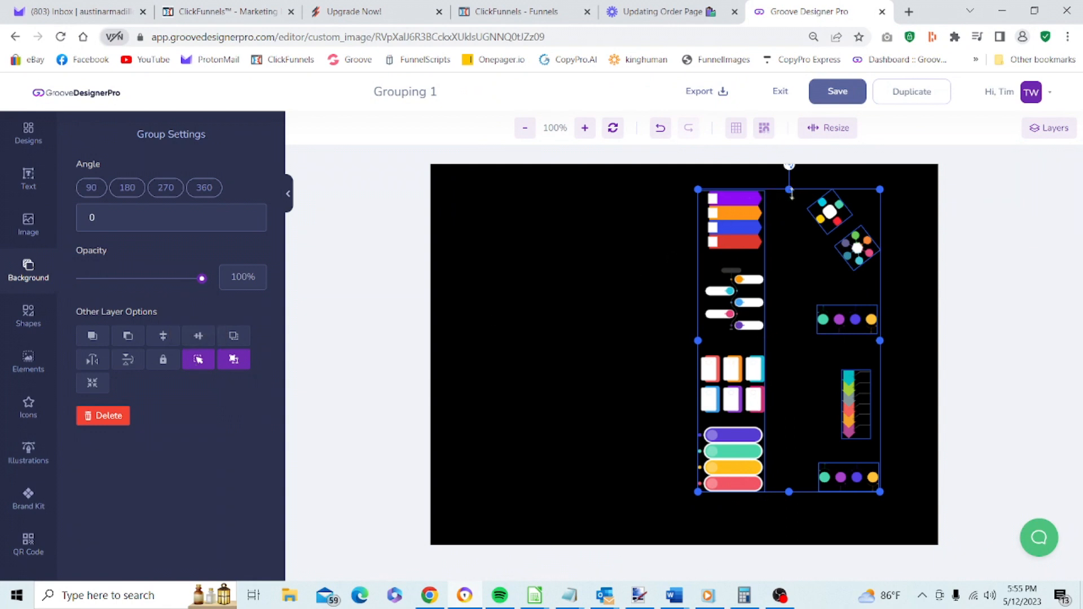
pyautogui.moveTo(788, 166); pyautogui.dragTo(645, 332)
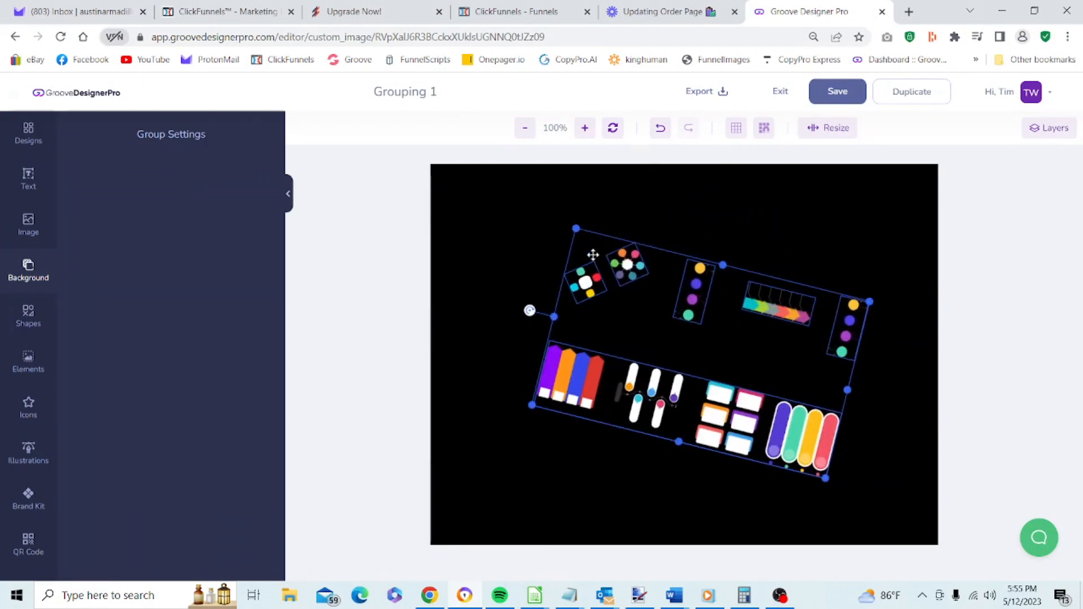
# Step: Shrink and re-enlarge the rotated selection of all graphics, and straighten it so its rows run horizontally
pyautogui.moveTo(573, 233); pyautogui.dragTo(674, 288)
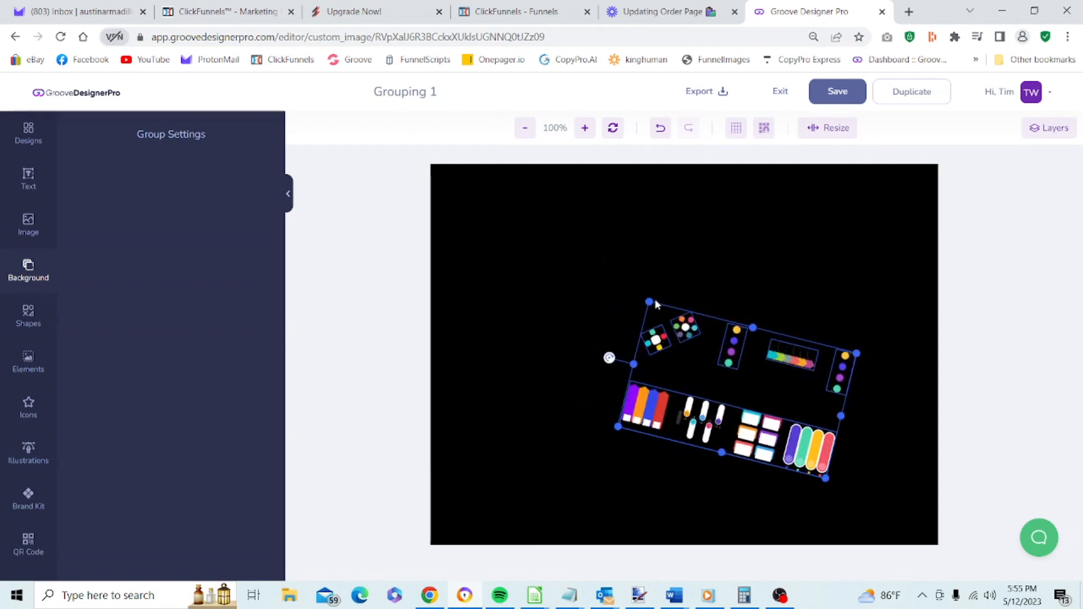
pyautogui.moveTo(649, 301); pyautogui.dragTo(555, 208)
pyautogui.moveTo(506, 297); pyautogui.dragTo(516, 343)
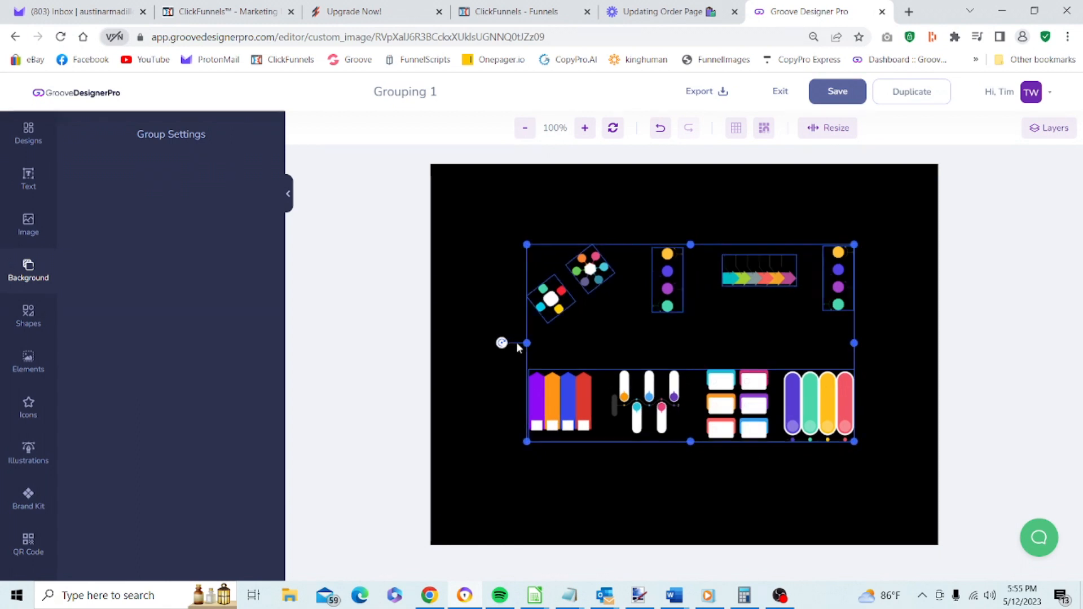